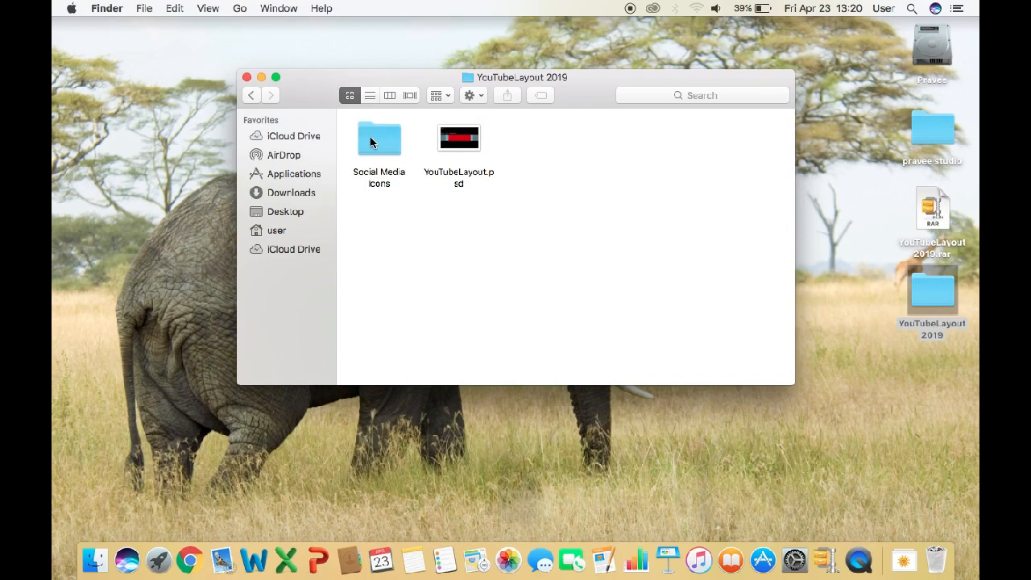
# Step: Open YouTubeLayout.psd from the YouTubeLayout 2019 folder in Photoshop and decline creating a new library from the document
pyautogui.doubleClick(371, 143)
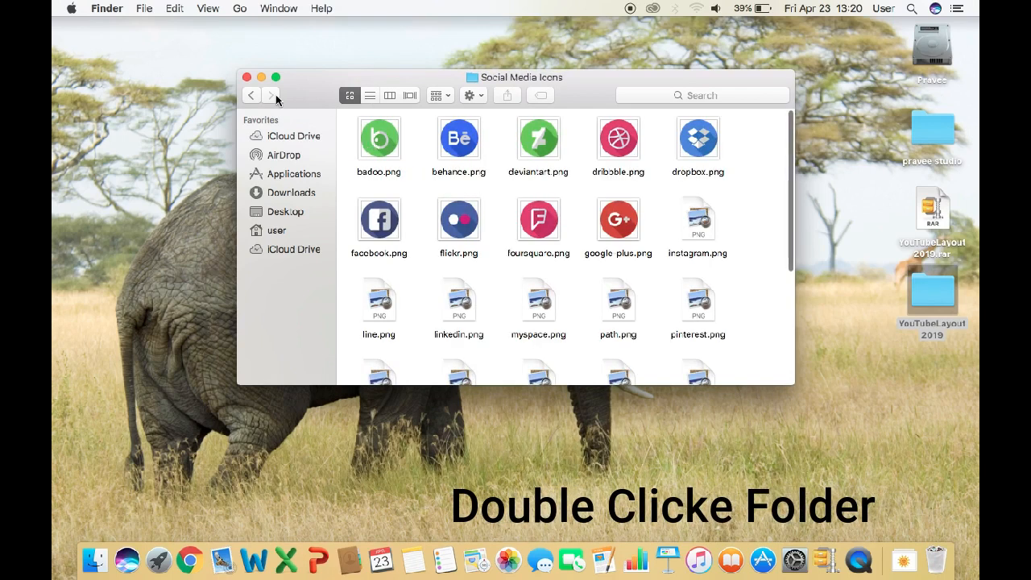
pyautogui.click(251, 95)
pyautogui.doubleClick(459, 139)
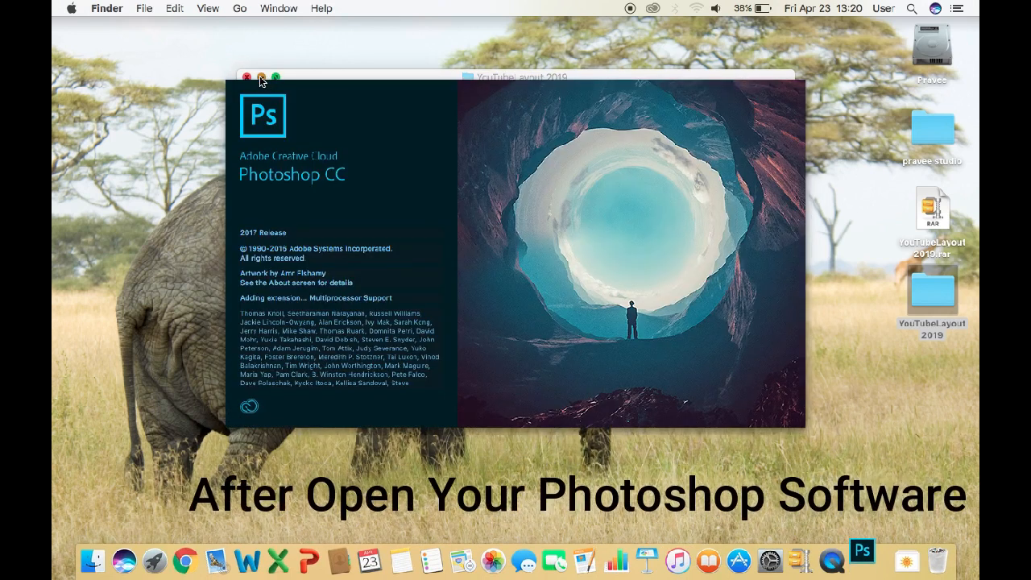
pyautogui.click(260, 76)
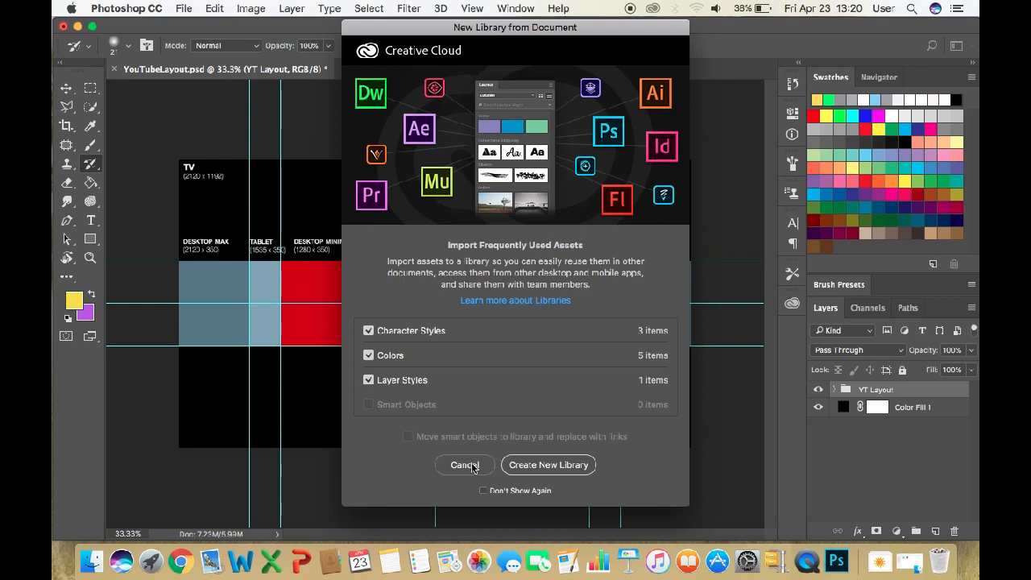
pyautogui.click(469, 464)
pyautogui.scroll(3, 402, 273)
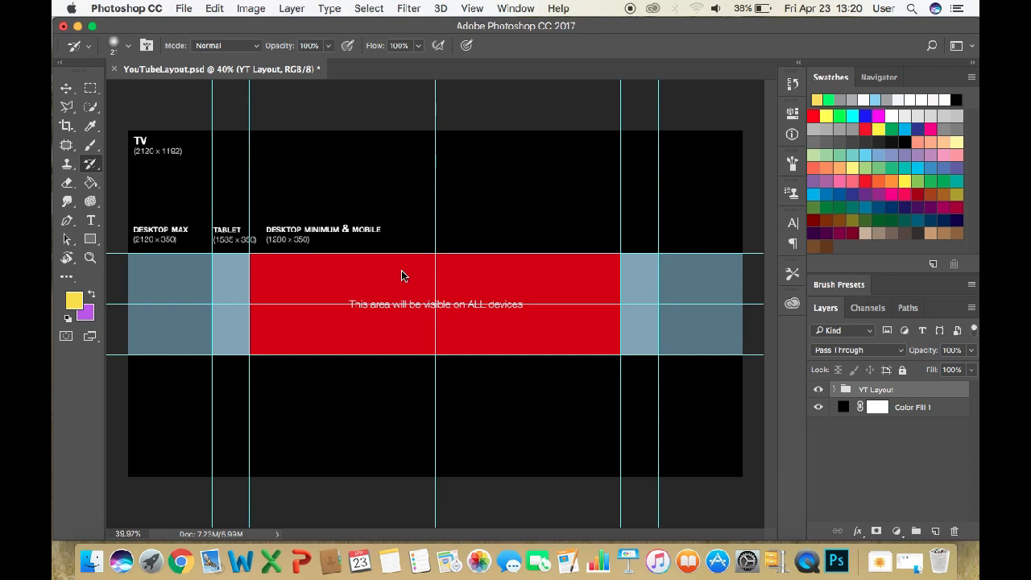
pyautogui.press('F2')
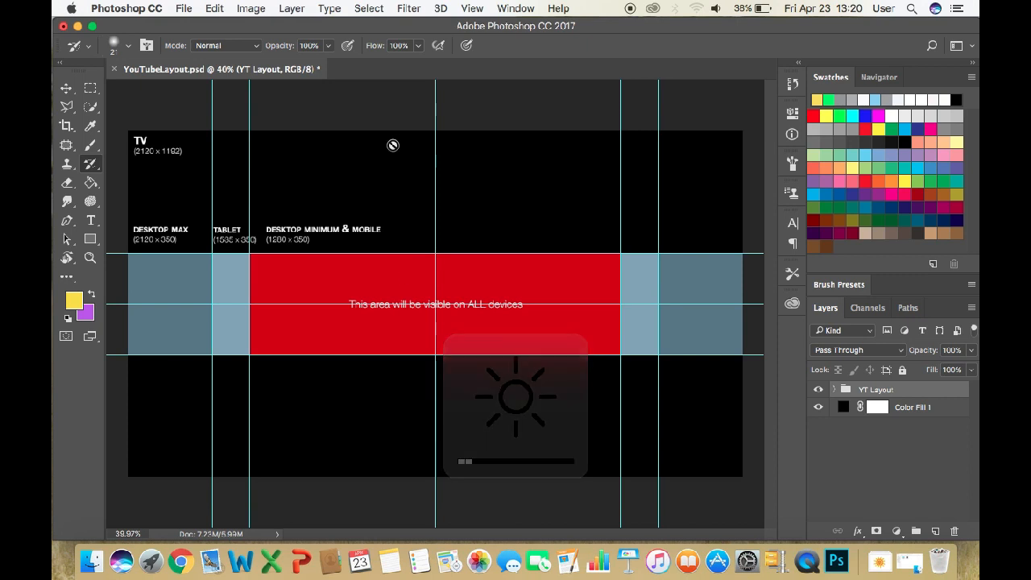
pyautogui.scroll(-1, 419, 244)
pyautogui.scroll(1, 419, 247)
pyautogui.scroll(-1, 419, 247)
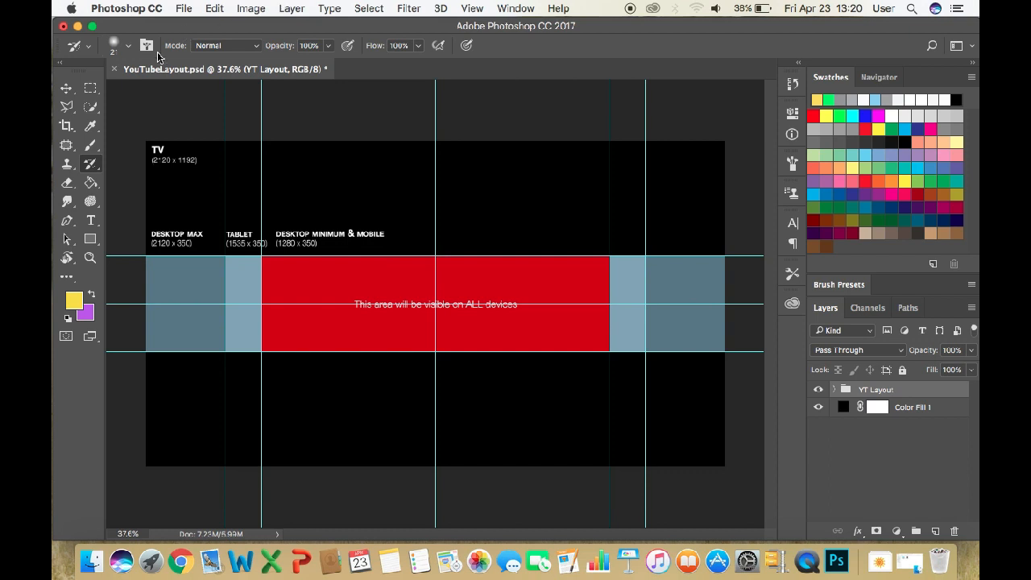
pyautogui.click(238, 124)
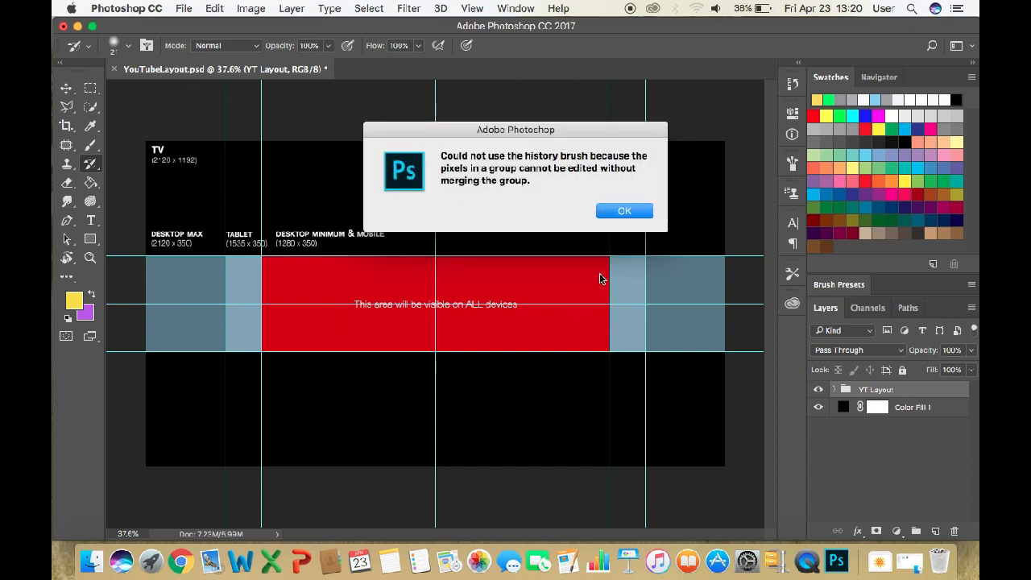
pyautogui.click(617, 210)
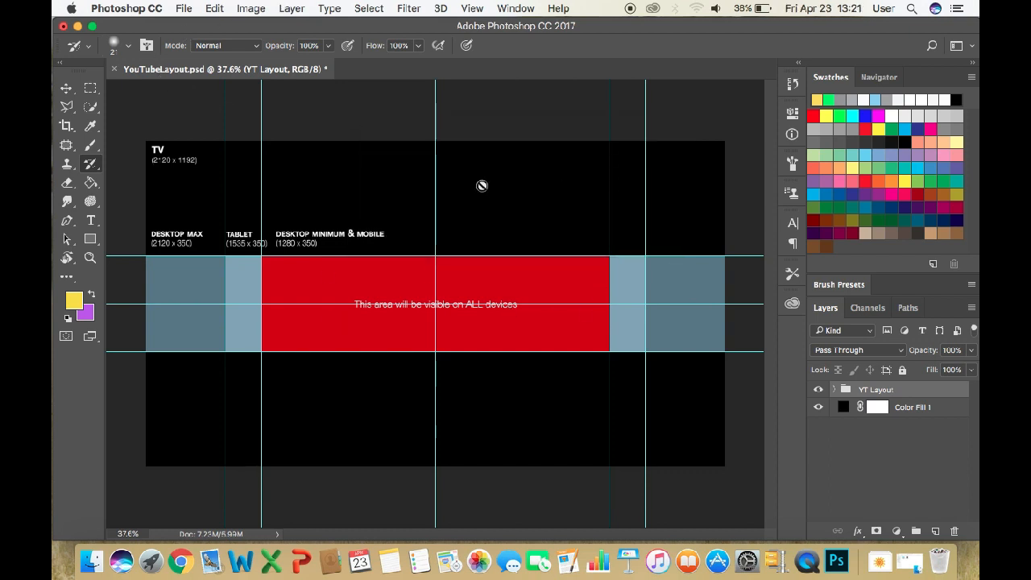
pyautogui.scroll(-1, 481, 190)
pyautogui.scroll(2, 481, 190)
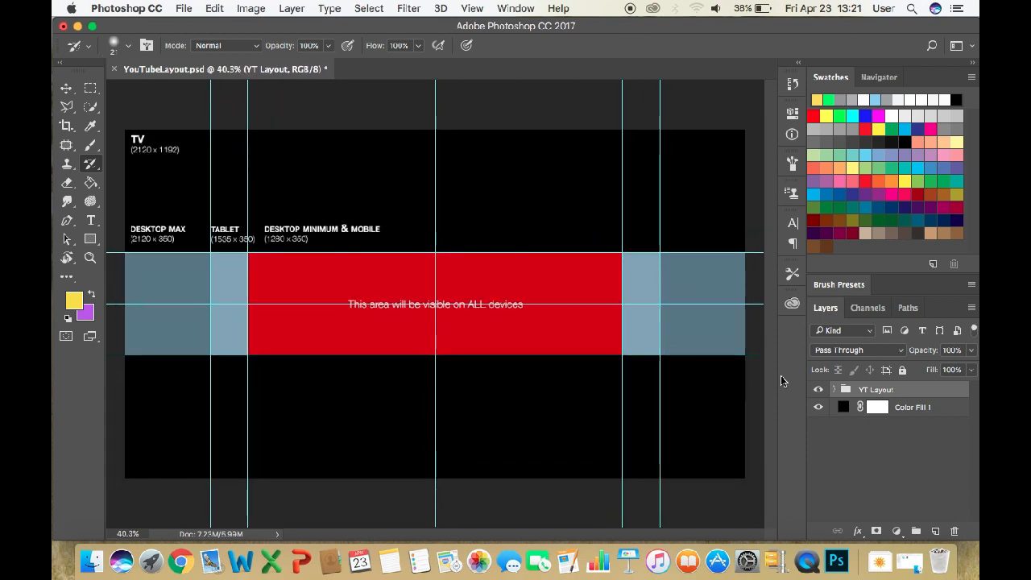
# Step: Expand the YT Layout group and apply an off-white (#fcfcf9) Color Overlay to the Safe Area layer
pyautogui.click(835, 391)
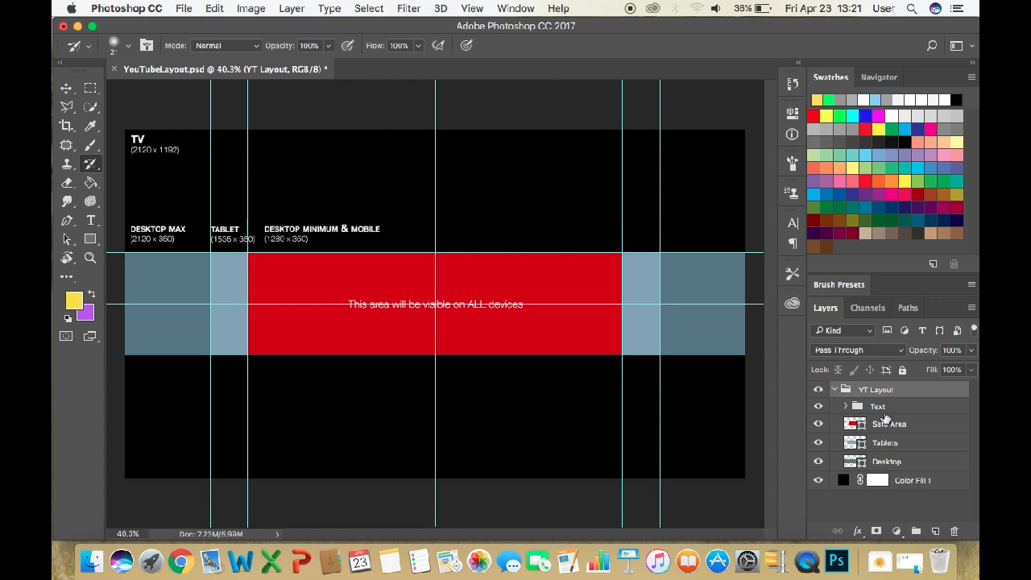
pyautogui.click(819, 424)
pyautogui.click(819, 424)
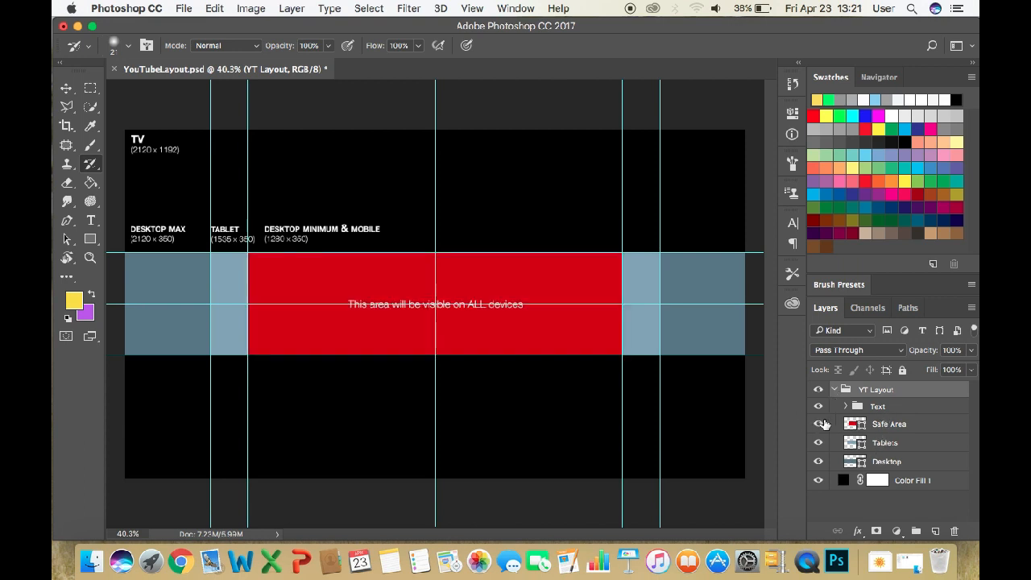
pyautogui.click(909, 414)
pyautogui.click(926, 427)
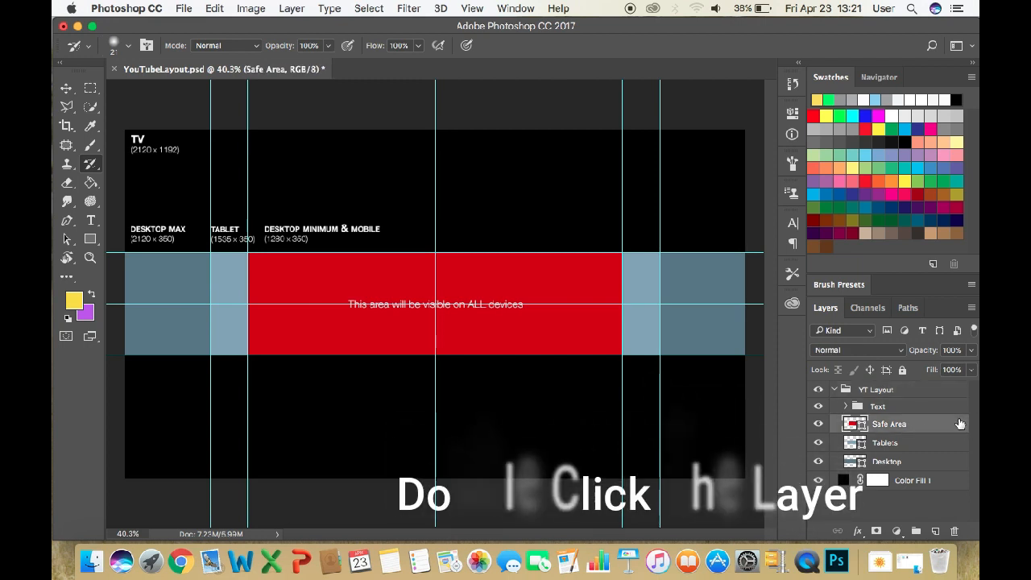
pyautogui.doubleClick(959, 424)
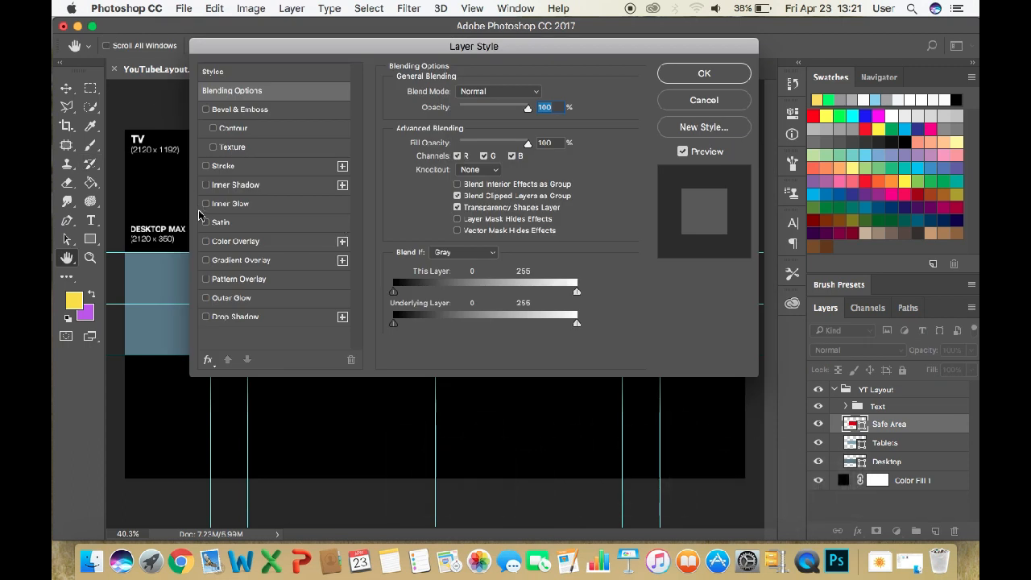
pyautogui.click(222, 243)
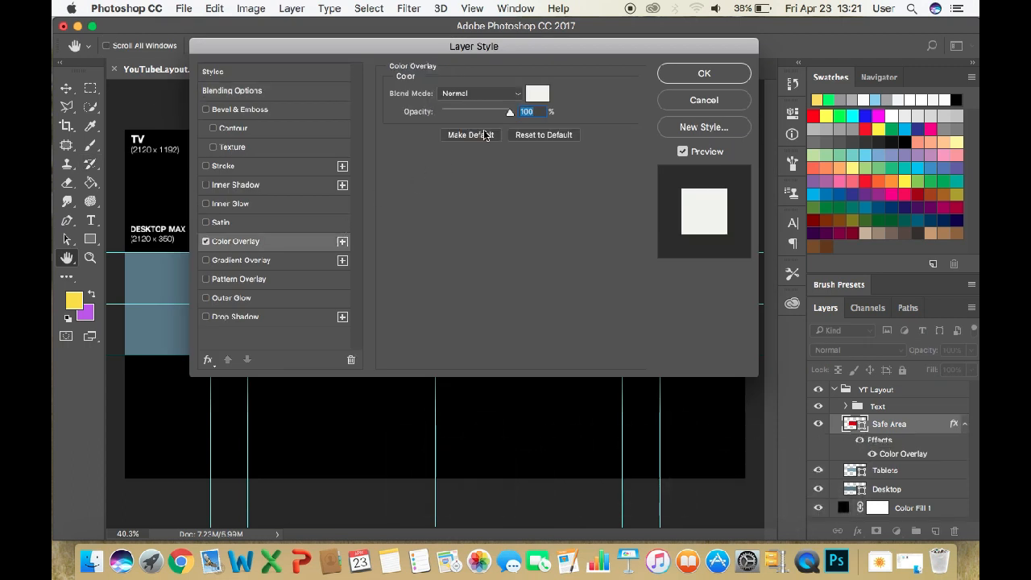
pyautogui.click(537, 96)
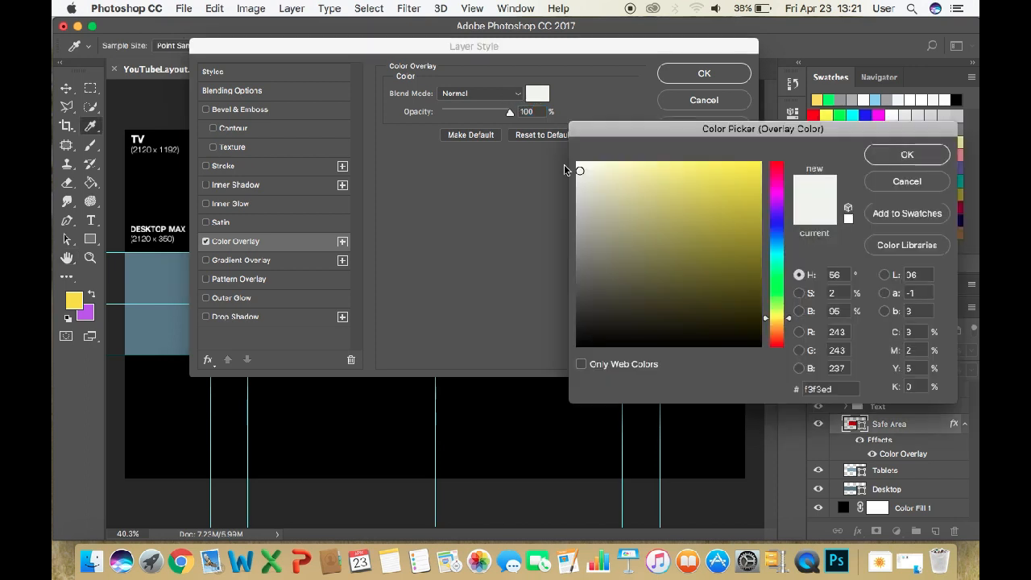
pyautogui.click(578, 164)
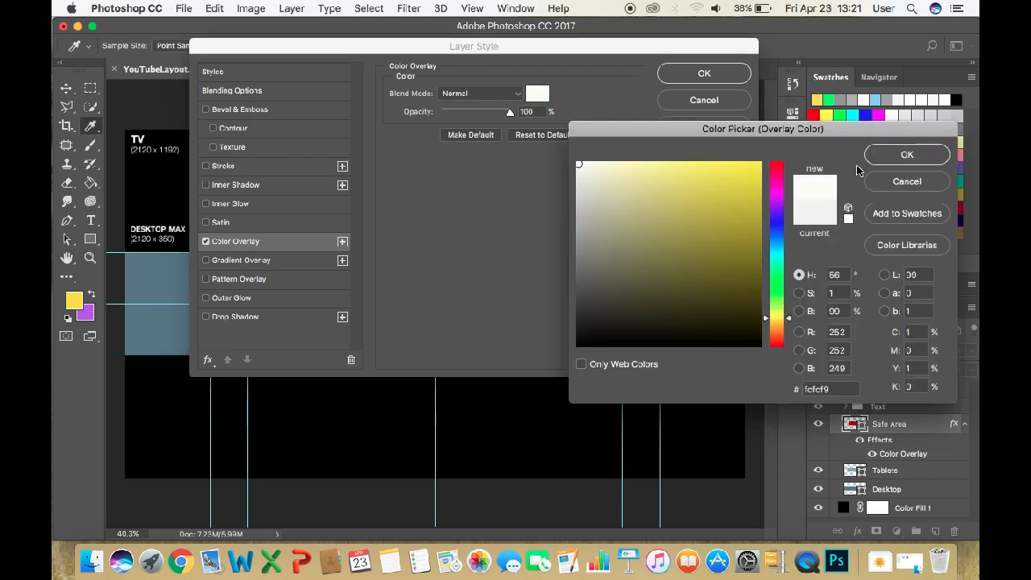
pyautogui.click(892, 157)
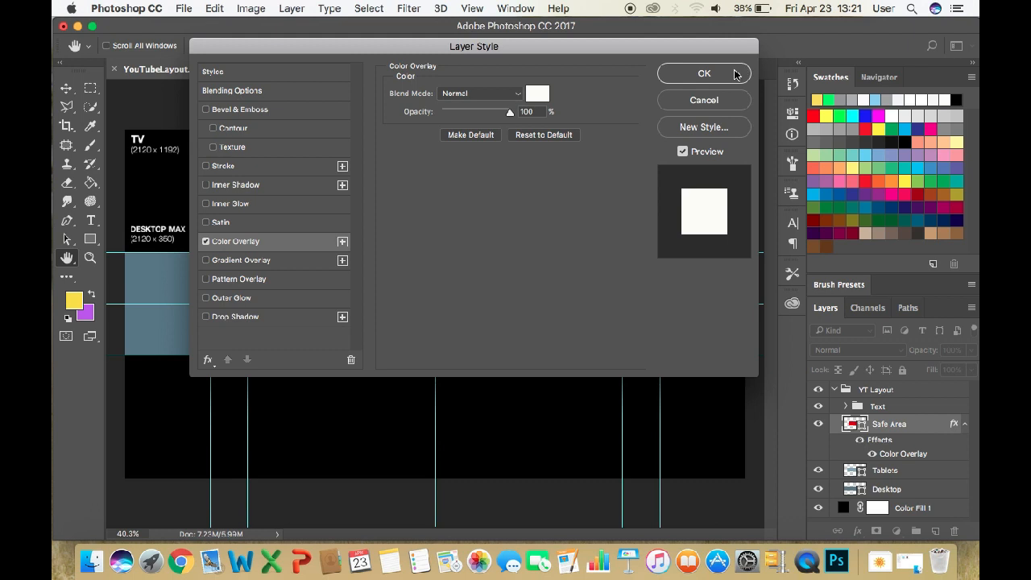
pyautogui.click(704, 73)
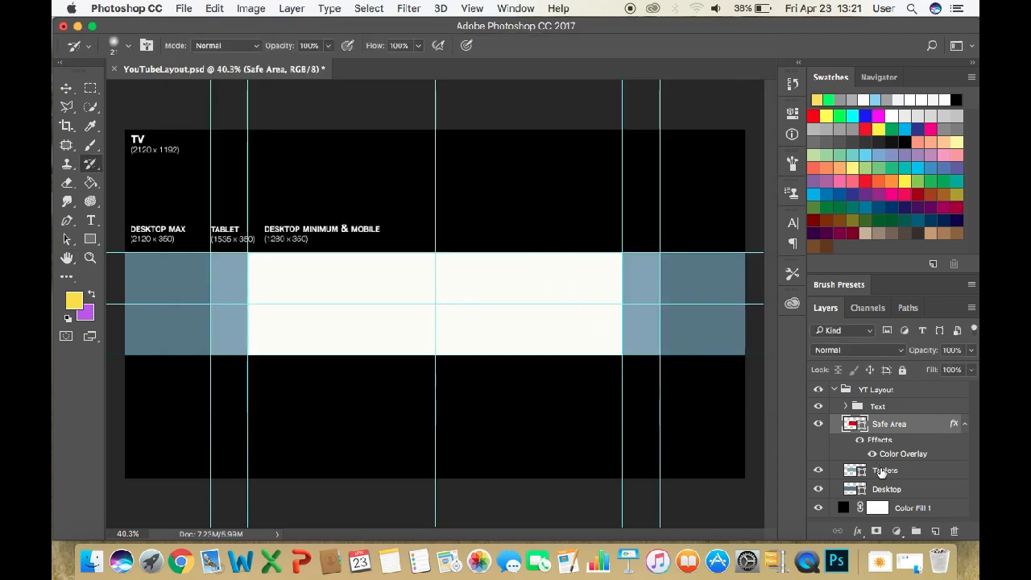
# Step: Apply a light beige-grey (#e7e6dc) Color Overlay to the Tablets layer
pyautogui.click(882, 471)
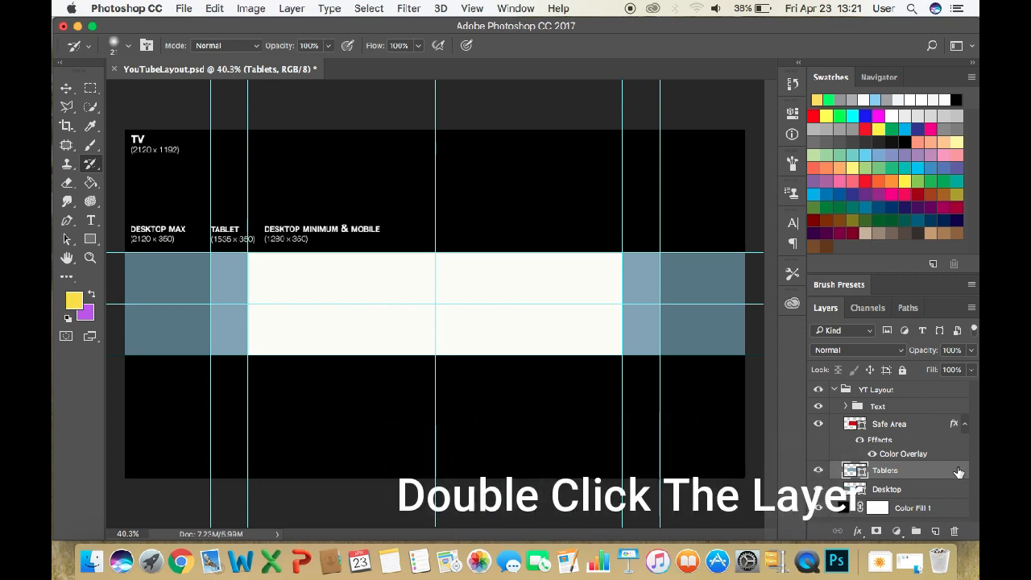
pyautogui.doubleClick(959, 473)
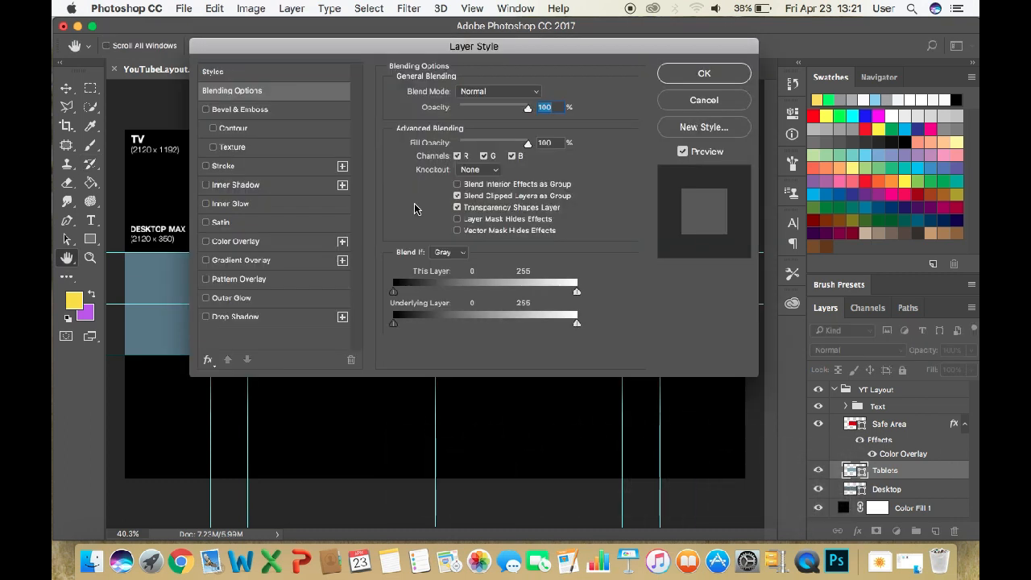
pyautogui.click(232, 242)
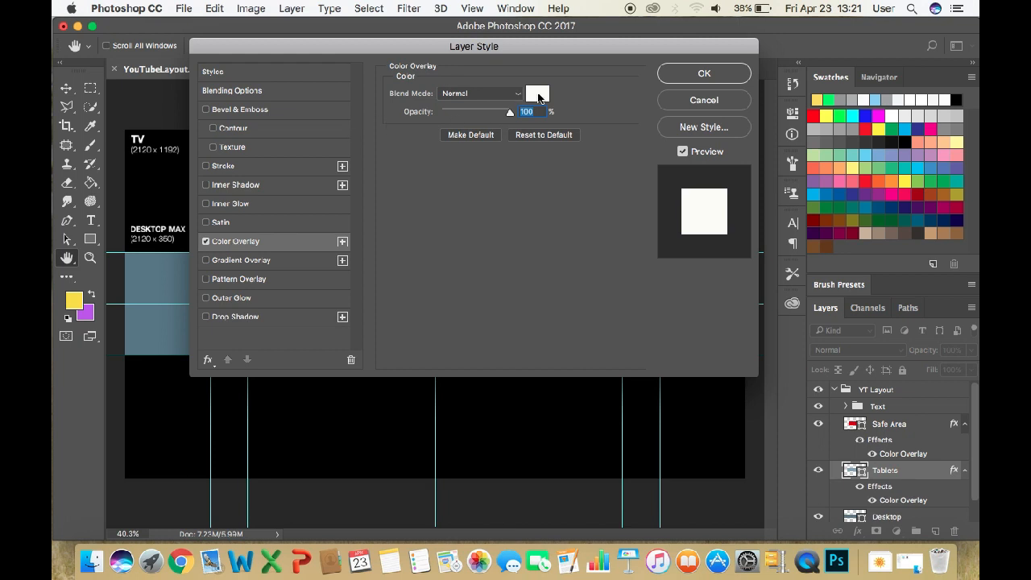
pyautogui.click(537, 95)
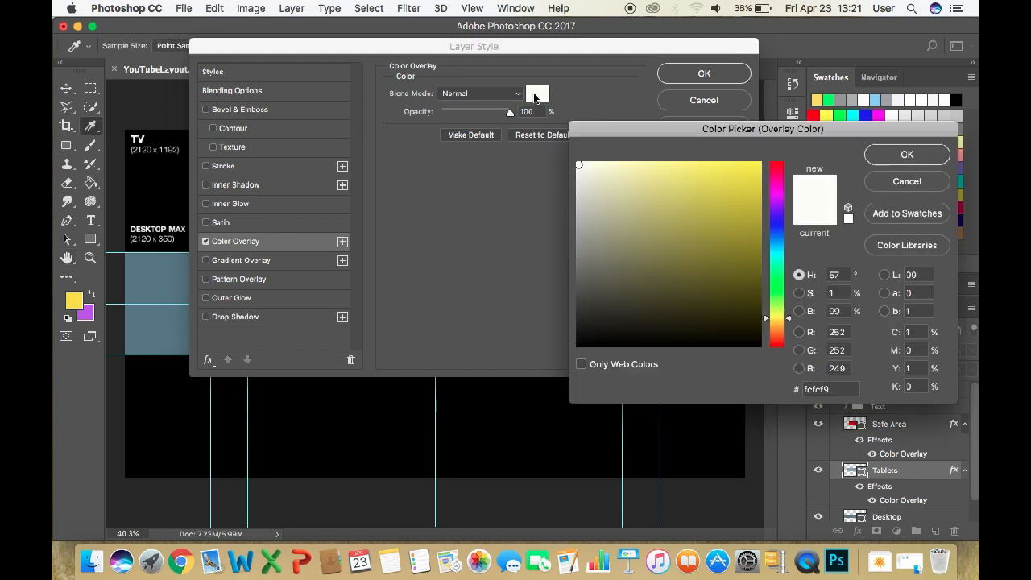
pyautogui.click(590, 178)
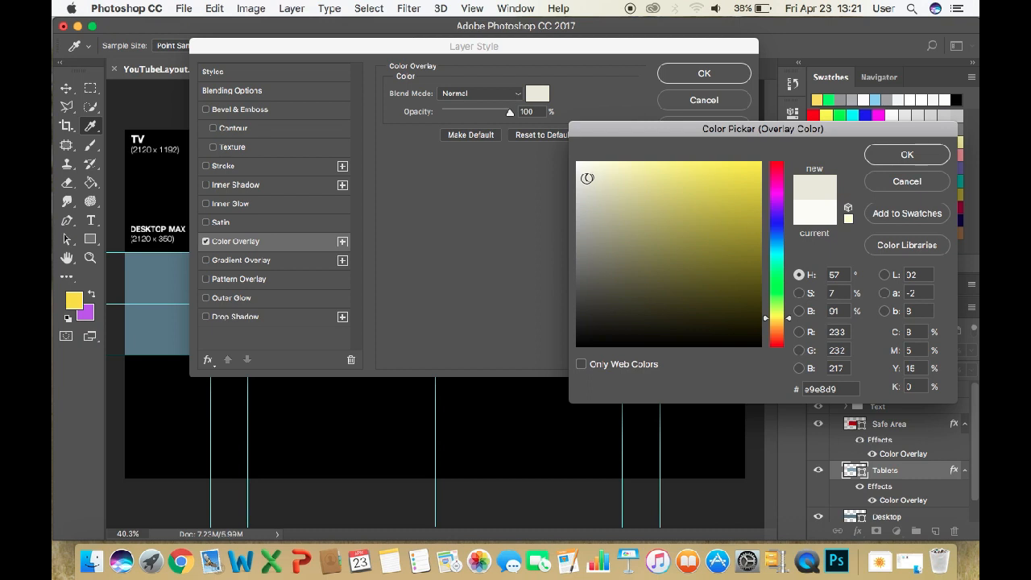
pyautogui.click(585, 179)
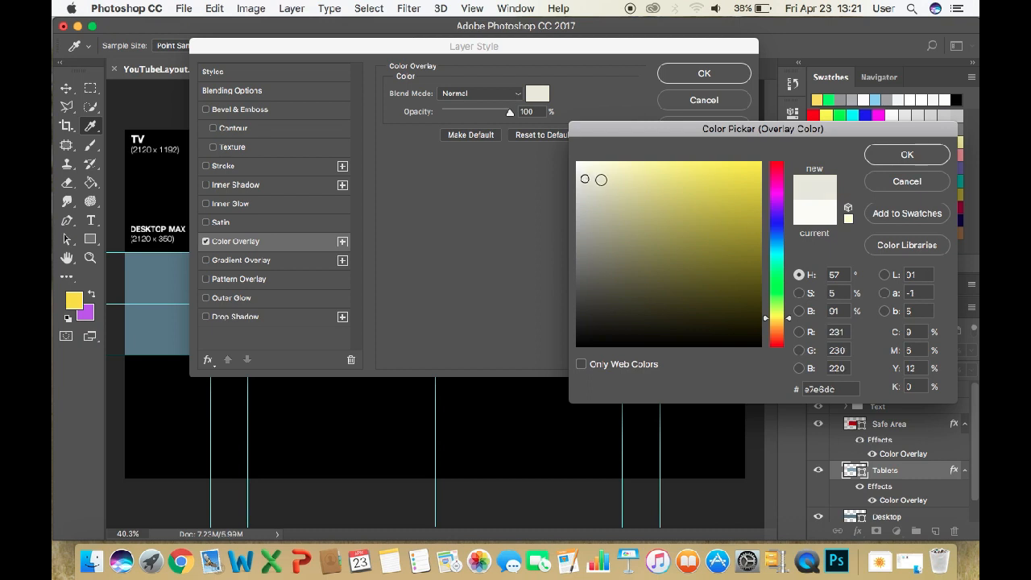
pyautogui.click(886, 158)
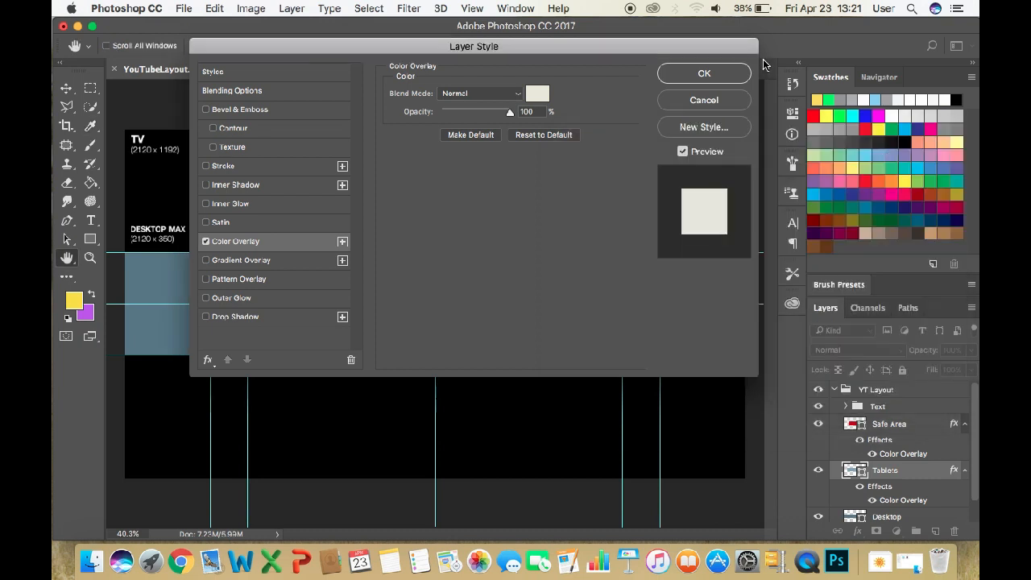
pyautogui.click(704, 75)
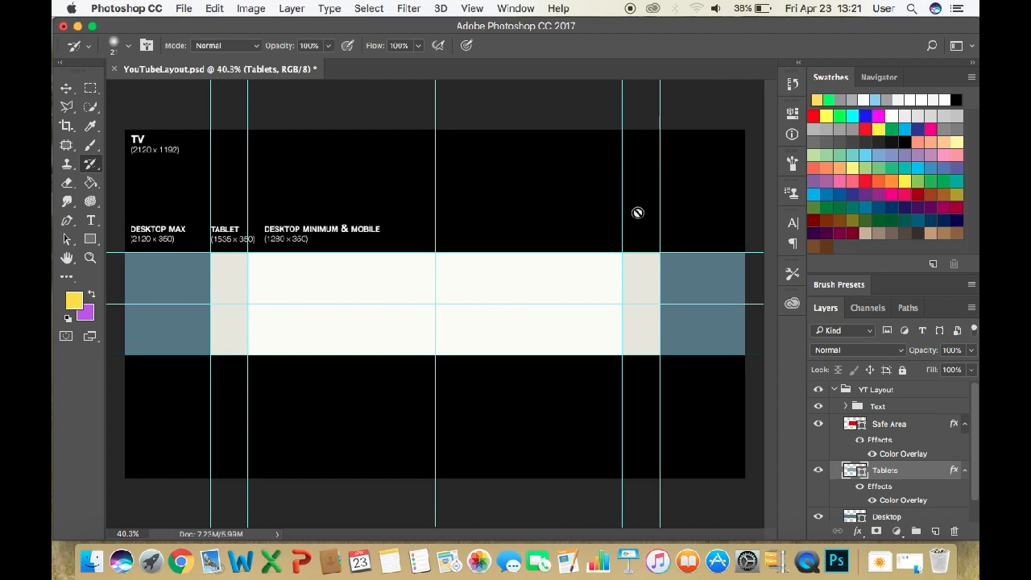
# Step: Apply a near-white (#fffffc) Color Overlay to the Desktop layer
pyautogui.scroll(-1, 962, 504)
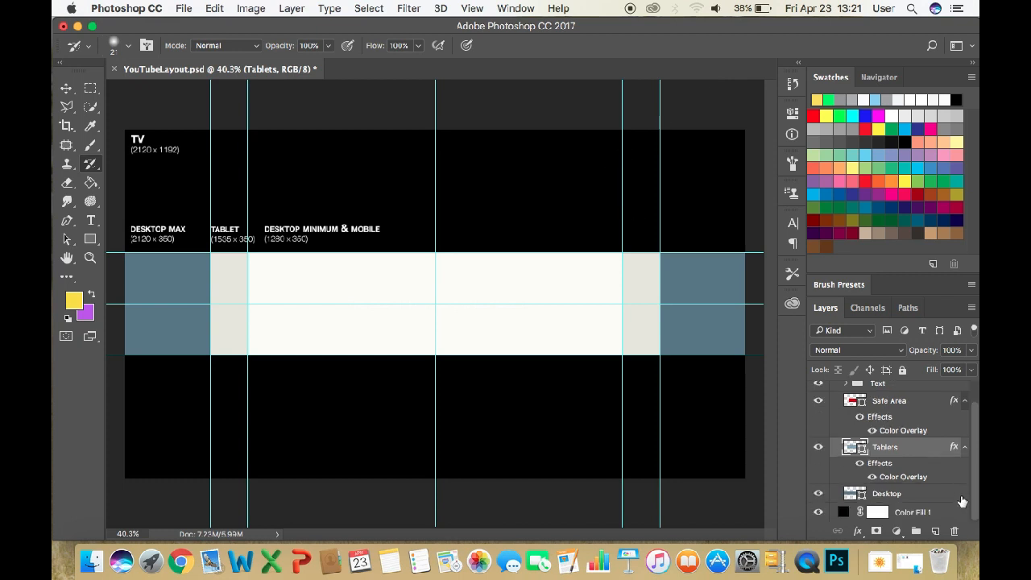
pyautogui.doubleClick(956, 497)
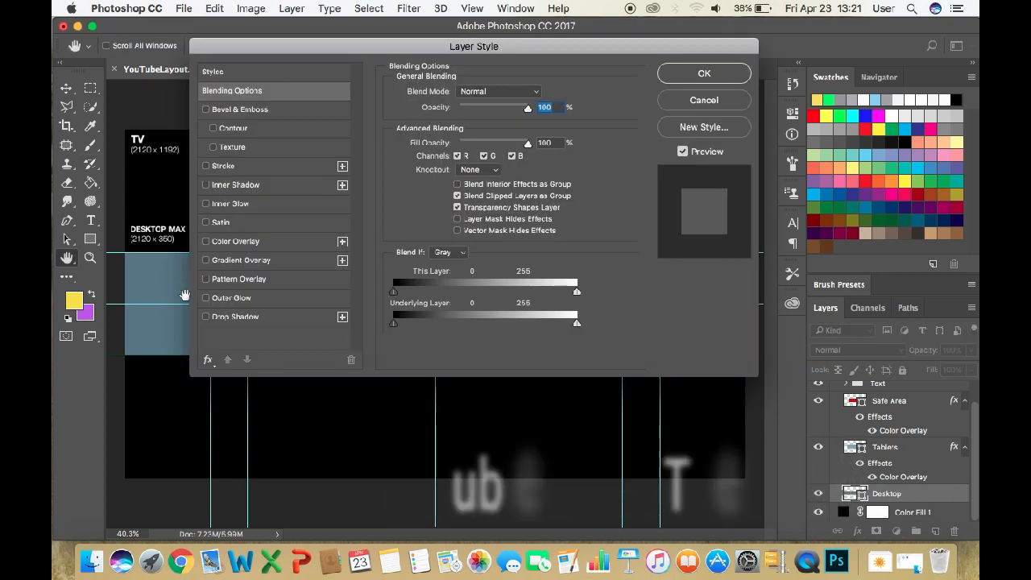
pyautogui.click(229, 242)
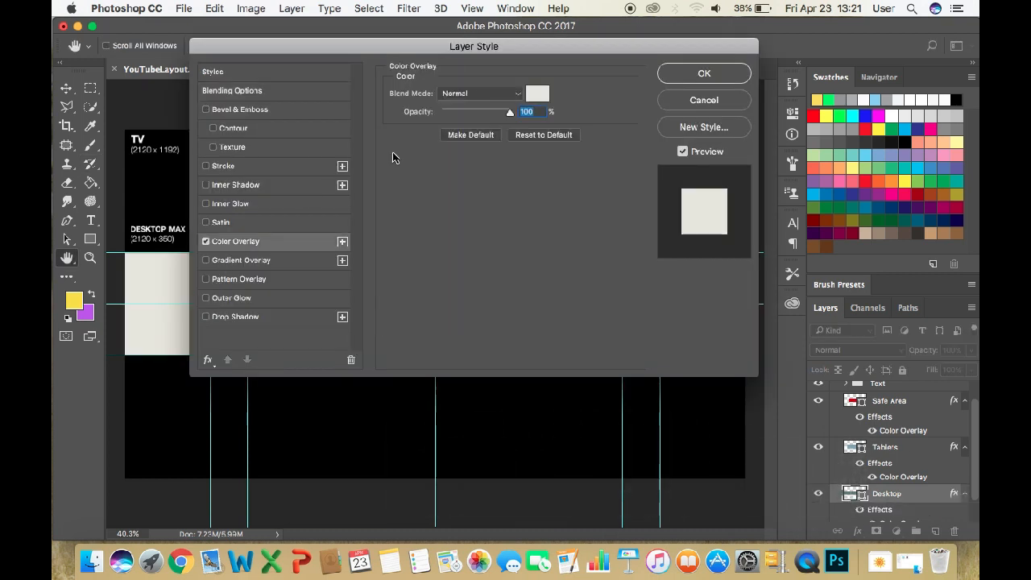
pyautogui.click(538, 94)
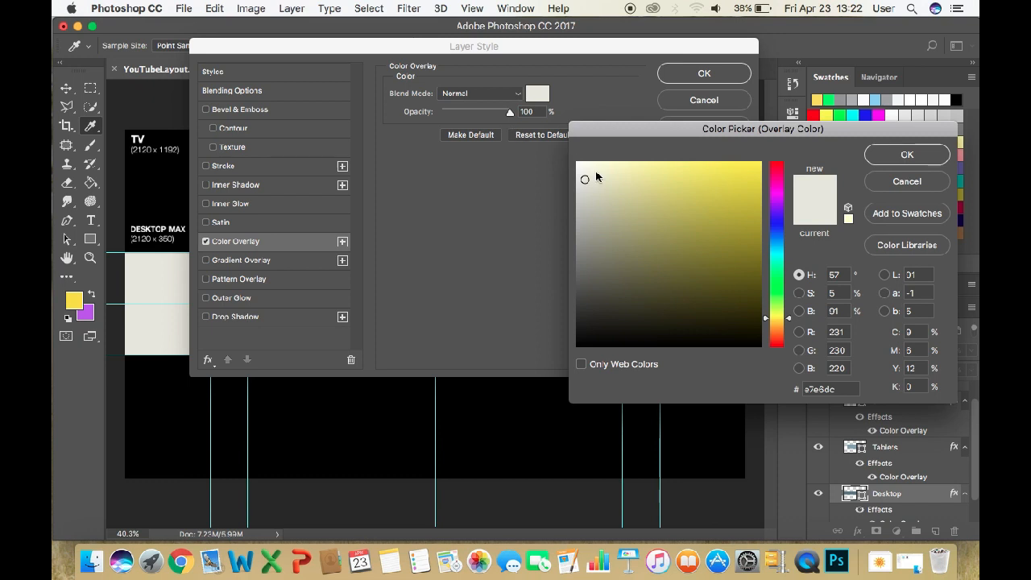
pyautogui.click(578, 162)
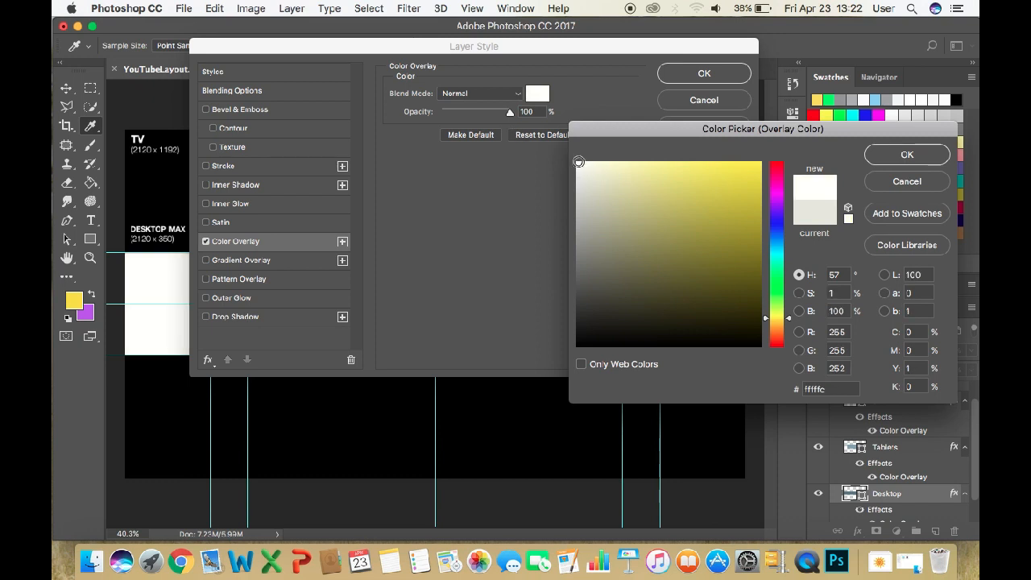
pyautogui.click(899, 158)
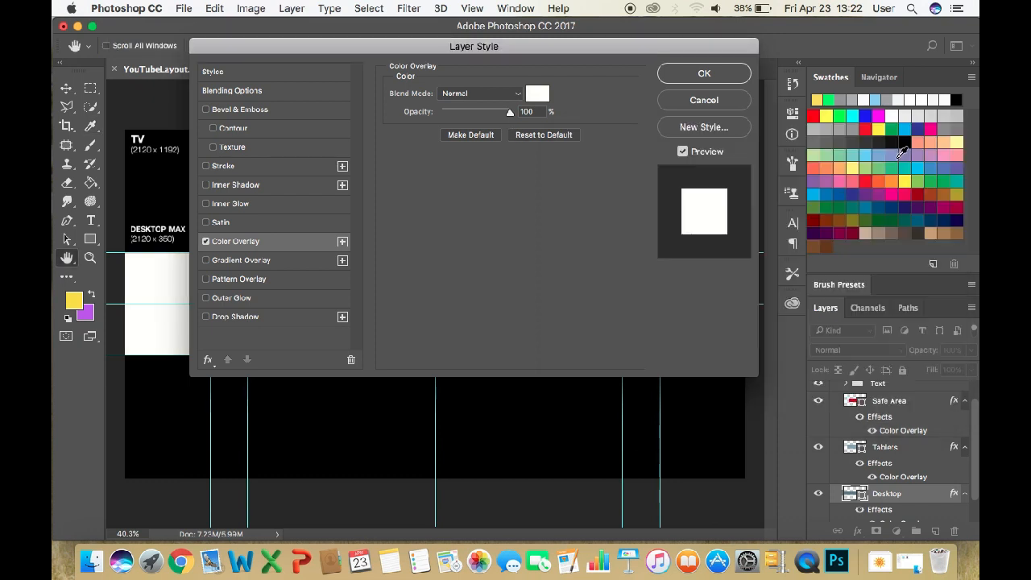
pyautogui.click(703, 74)
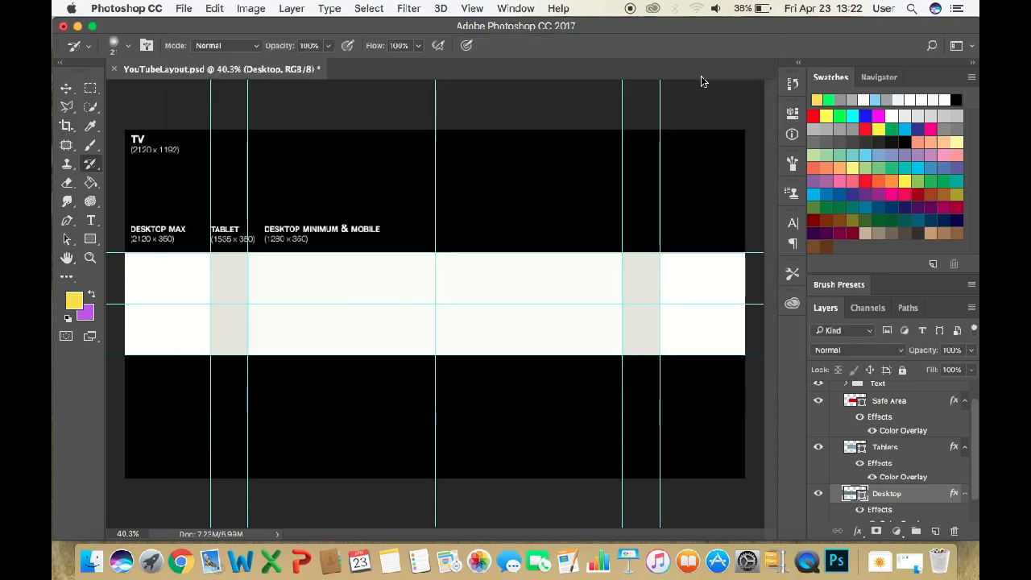
# Step: Place the PRAVEE STUDIO logo from the desktop's pravee studio folder and move its layer above the YT Layout group
pyautogui.click(91, 561)
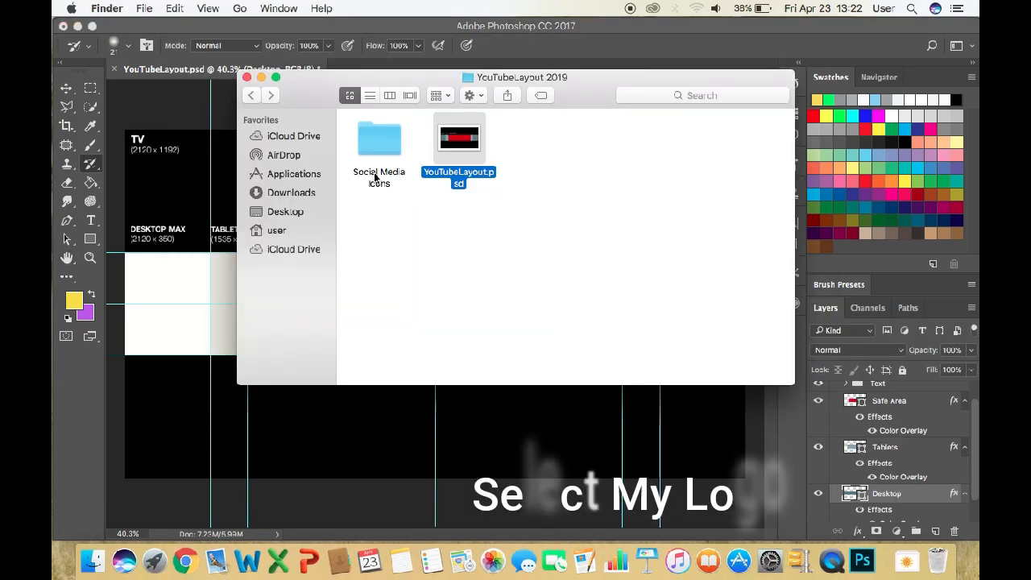
pyautogui.click(252, 96)
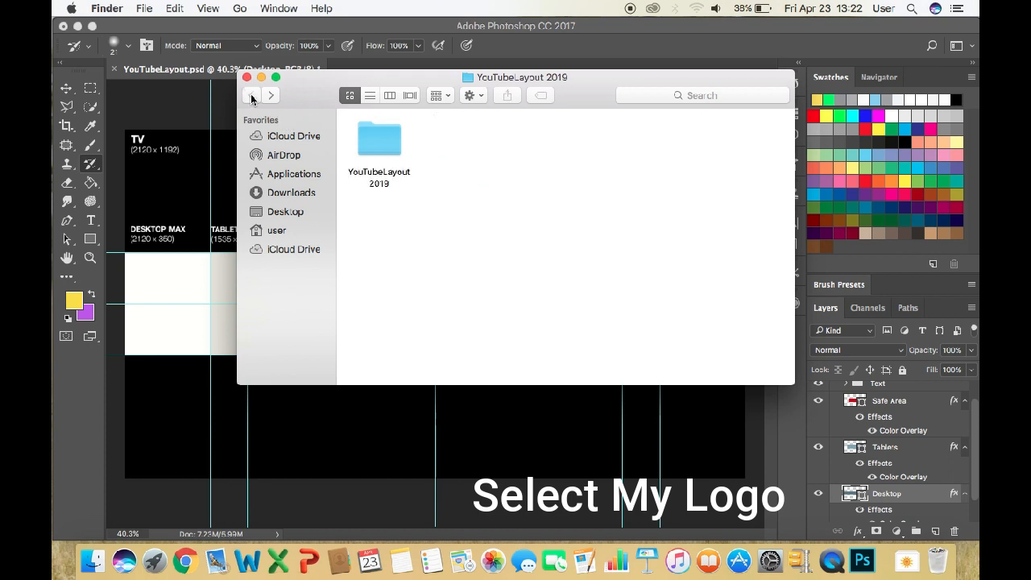
pyautogui.click(282, 215)
pyautogui.click(390, 155)
pyautogui.doubleClick(389, 156)
pyautogui.moveTo(716, 228); pyautogui.dragTo(551, 457)
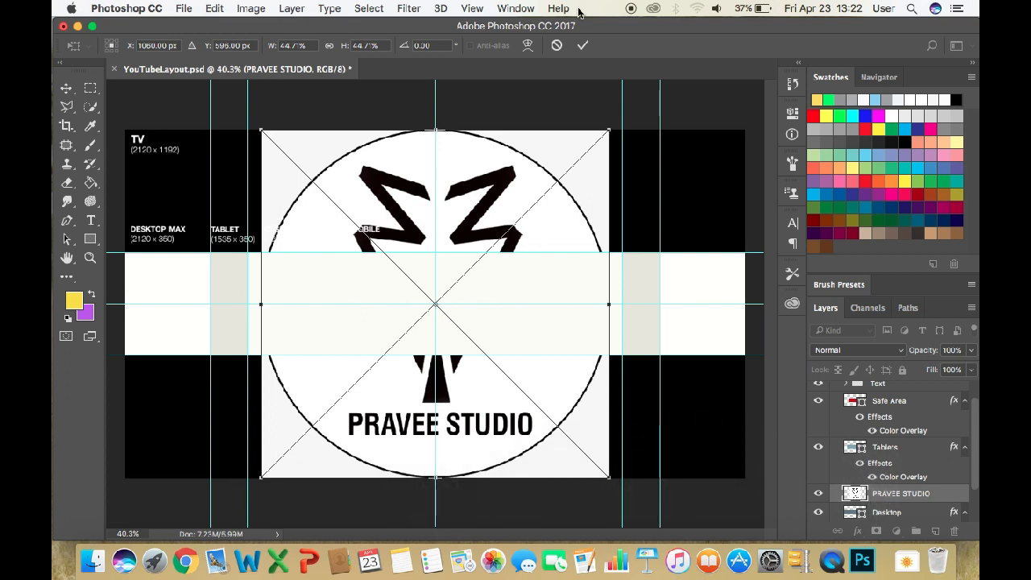
pyautogui.click(582, 45)
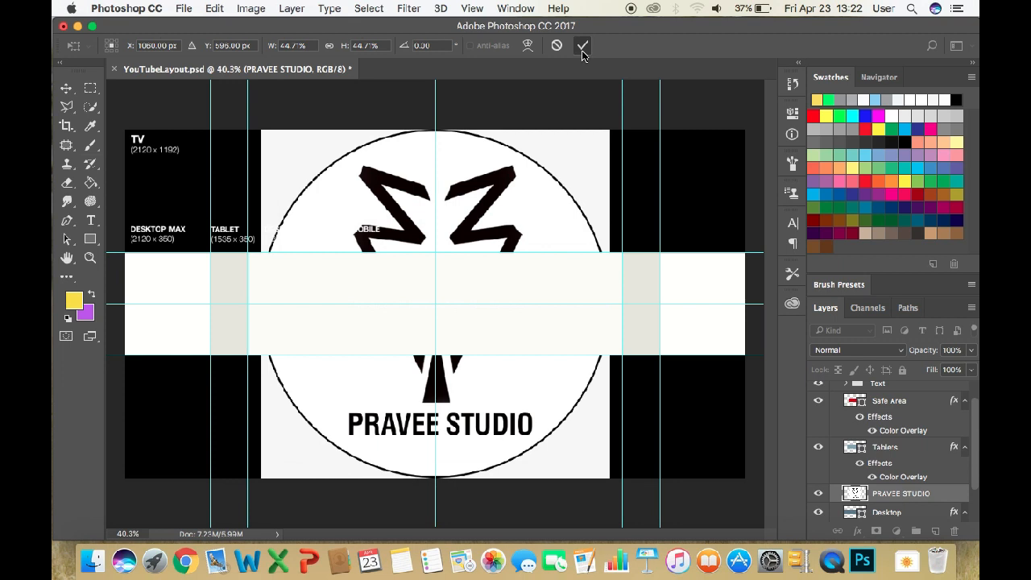
pyautogui.moveTo(895, 501); pyautogui.dragTo(864, 385)
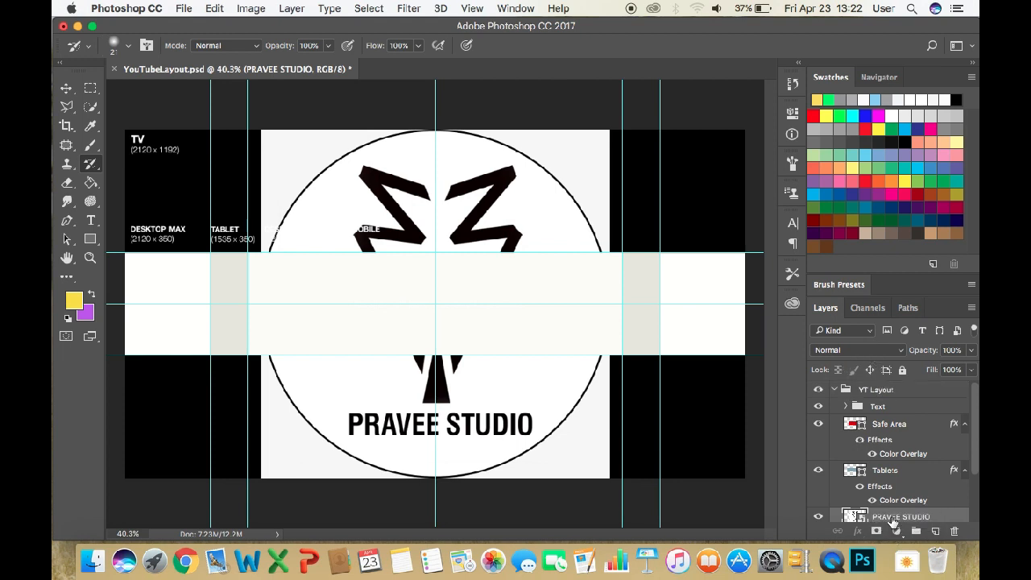
pyautogui.moveTo(891, 519); pyautogui.dragTo(889, 384)
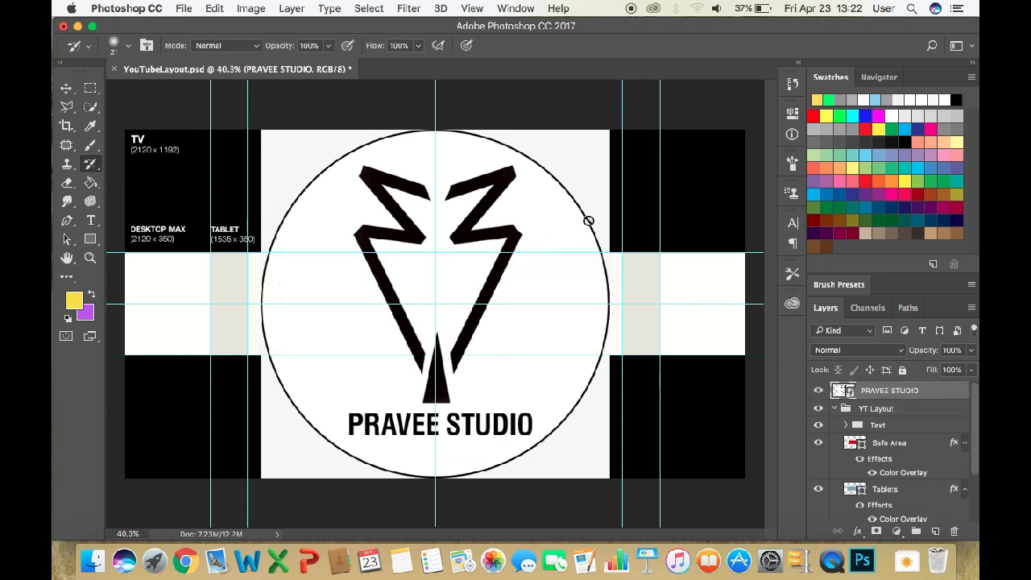
# Step: Switch to the Background Eraser tool and rasterize the PRAVEE STUDIO smart object
pyautogui.click(67, 184)
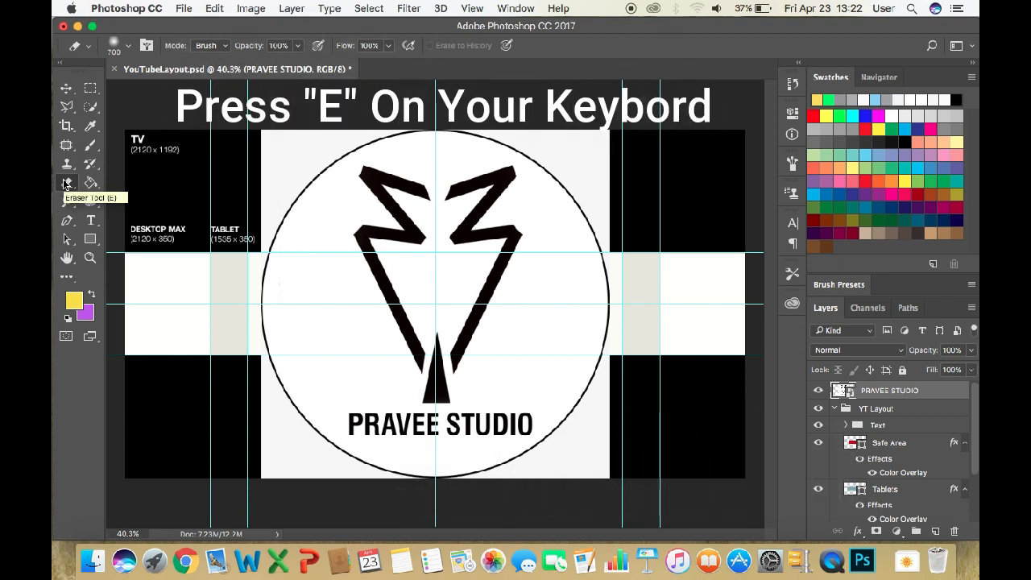
pyautogui.rightClick(67, 183)
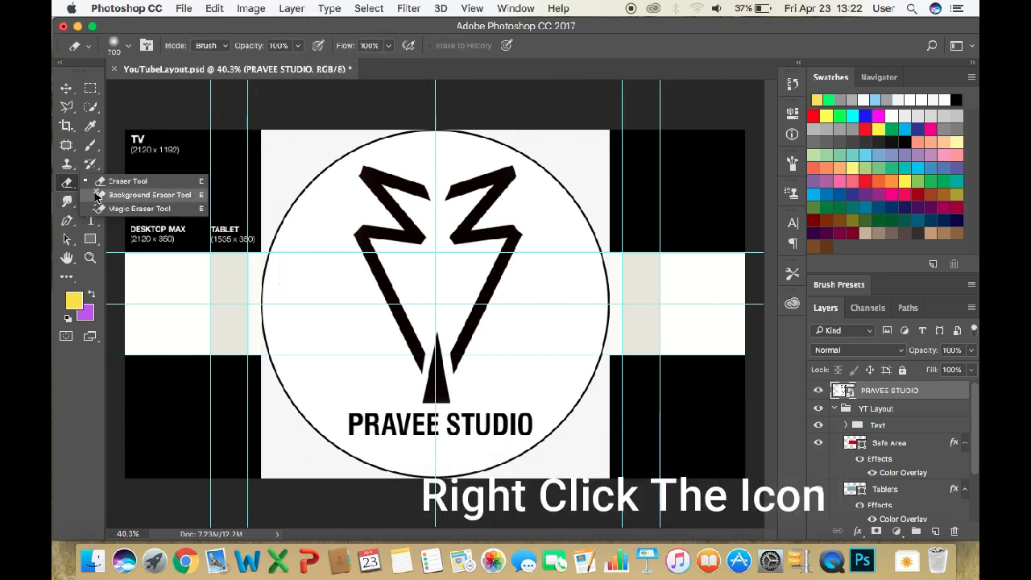
pyautogui.click(95, 195)
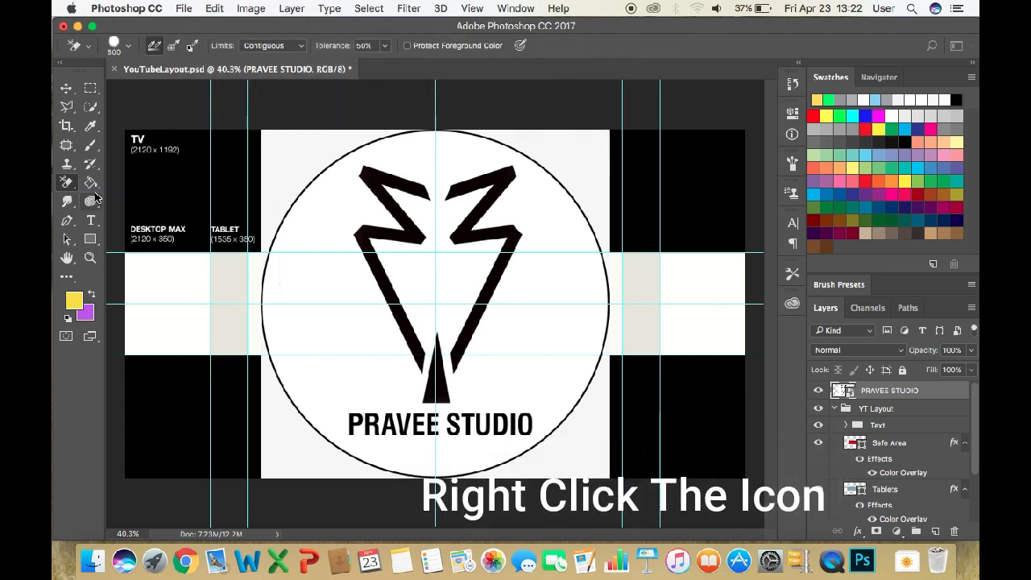
pyautogui.click(276, 196)
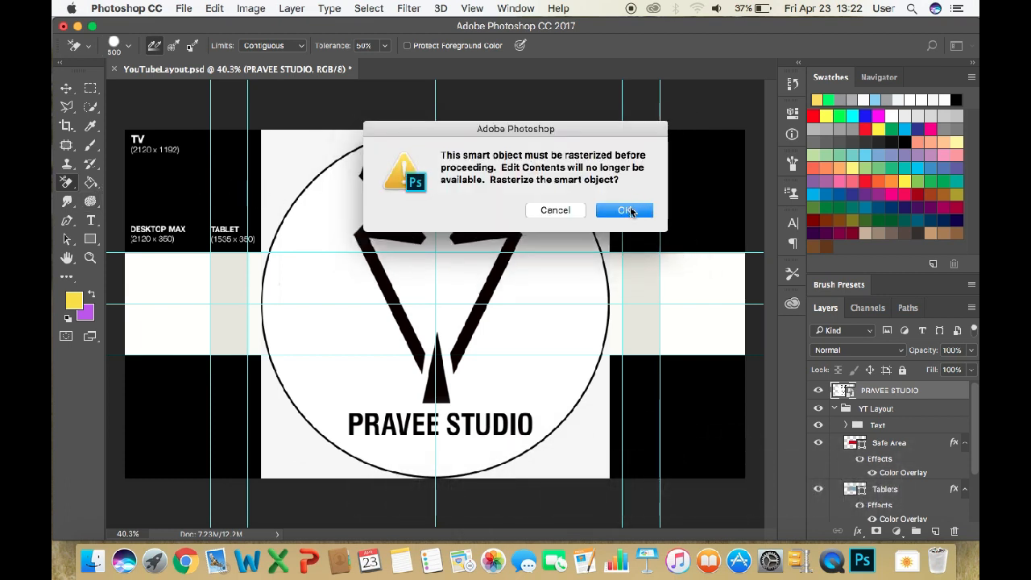
pyautogui.click(629, 210)
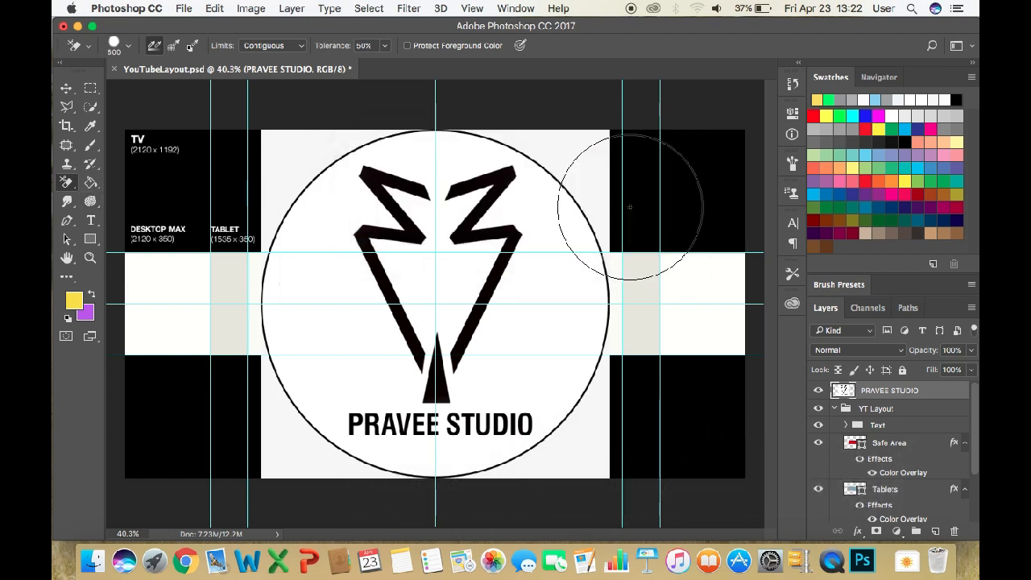
# Step: Erase the light corners outside the logo's circle with the Background Eraser at brush size 700
pyautogui.click(594, 167)
pyautogui.press(']')
pyautogui.press(']')
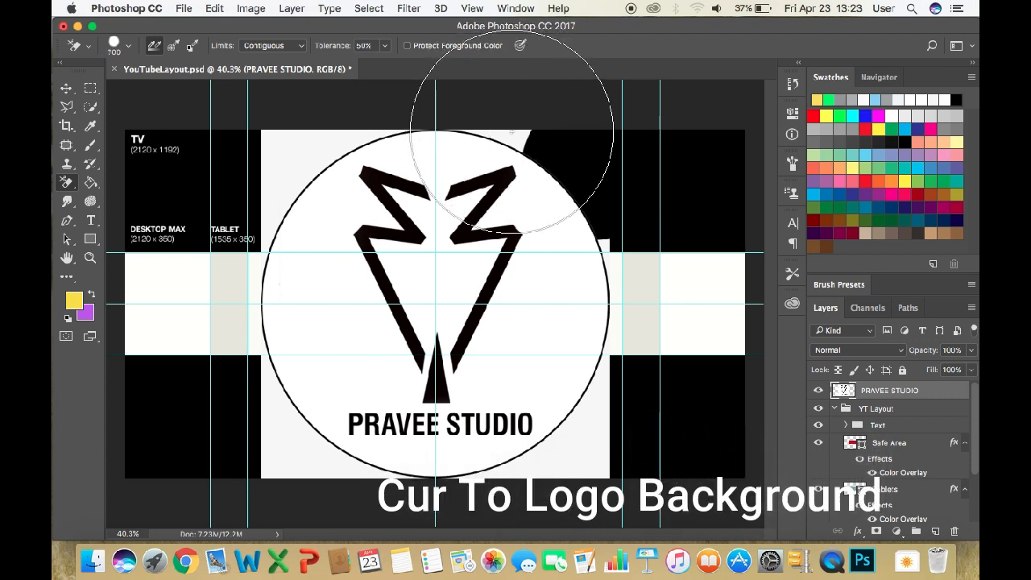
pyautogui.click(509, 127)
pyautogui.click(314, 156)
pyautogui.click(260, 370)
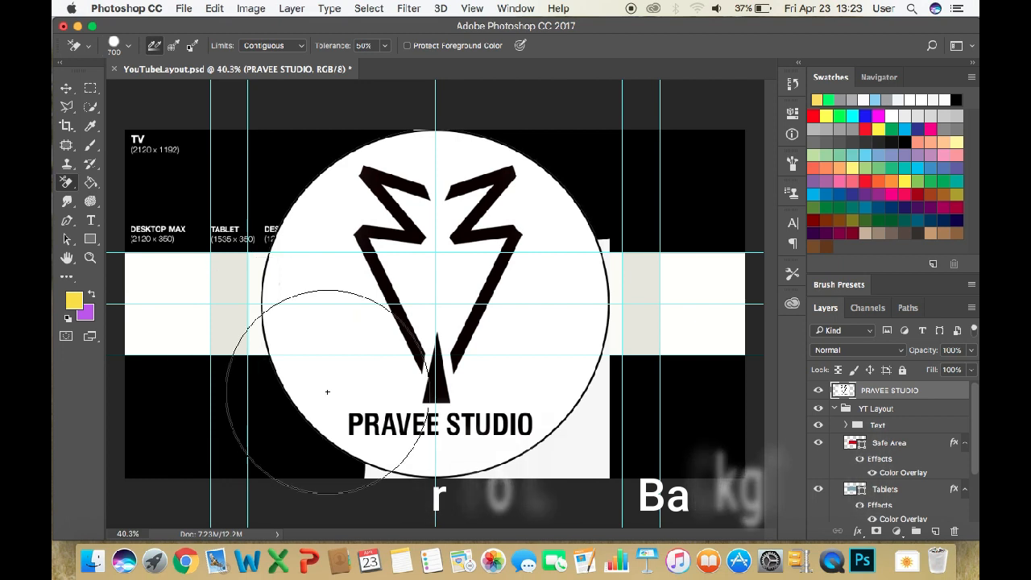
pyautogui.click(535, 431)
pyautogui.click(379, 473)
pyautogui.click(575, 196)
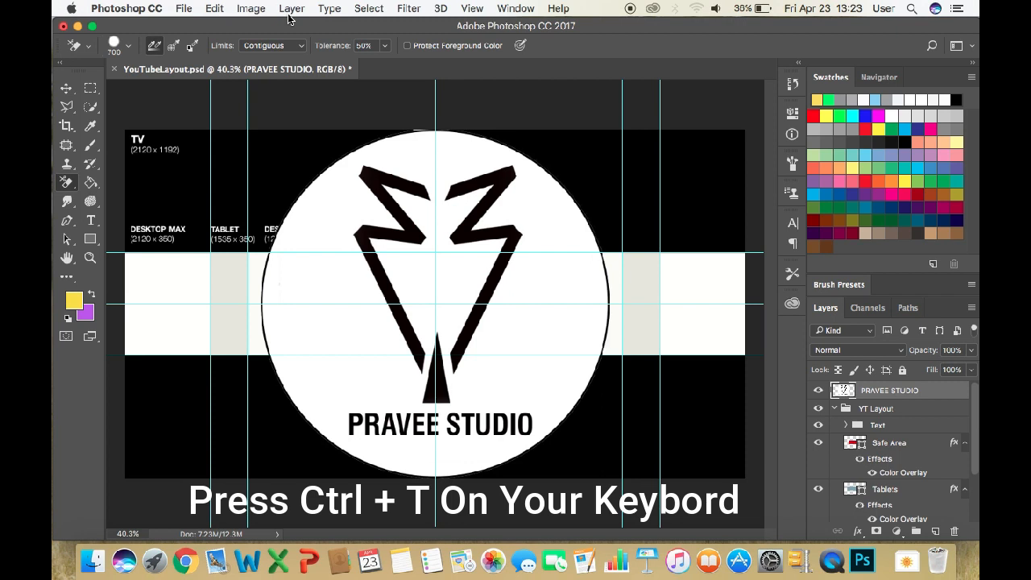
# Step: Scale the logo proportionally to about 27% and place it at the centre of the safe area
pyautogui.hotkey('ctrl', 't')
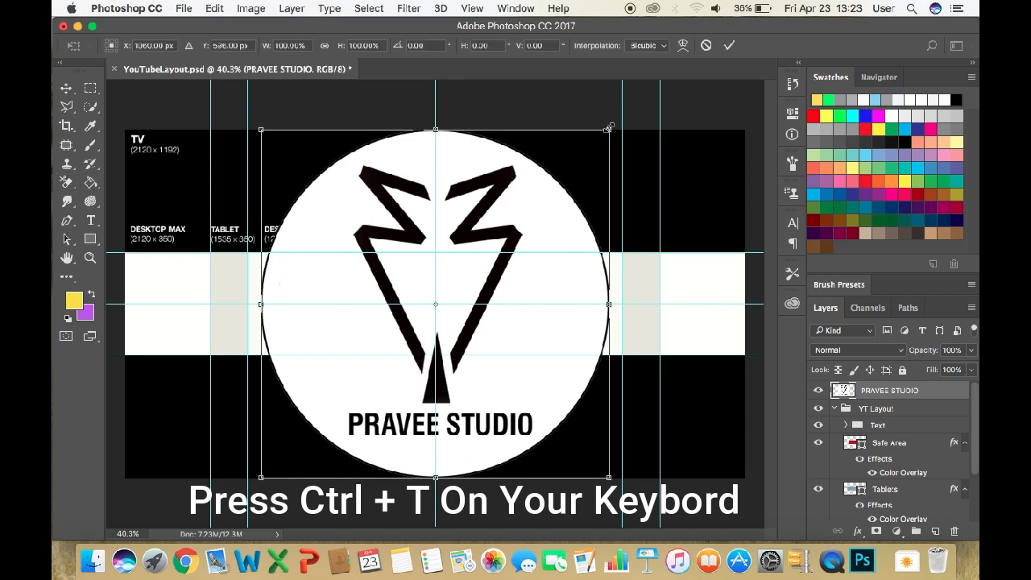
pyautogui.moveTo(610, 127); pyautogui.dragTo(402, 204)
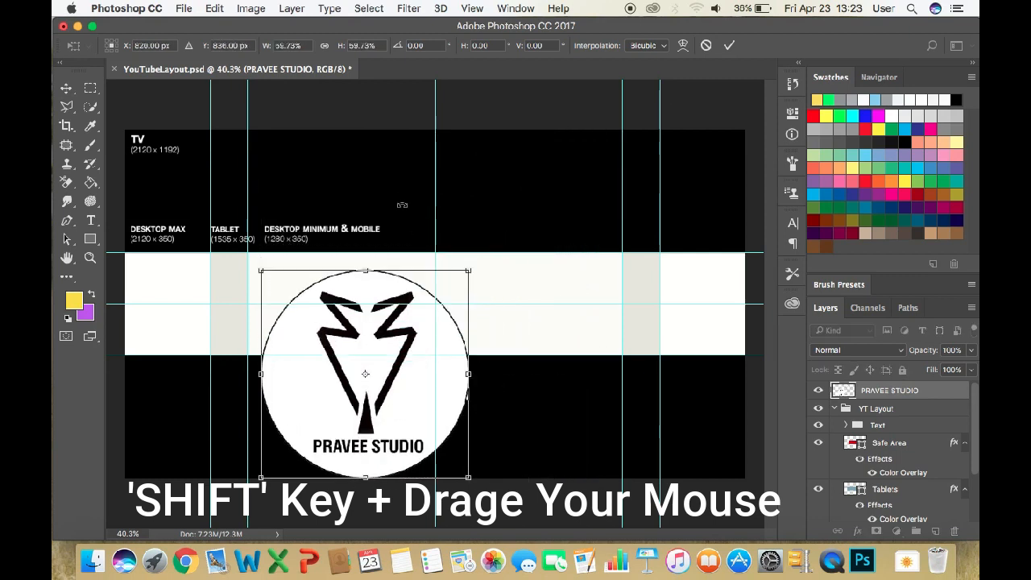
pyautogui.moveTo(471, 275); pyautogui.dragTo(291, 328)
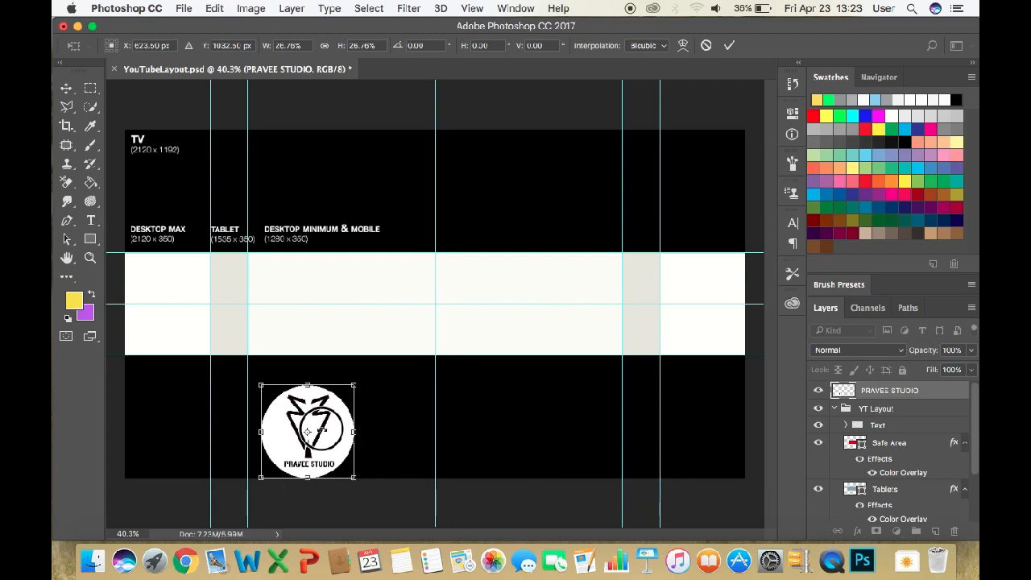
pyautogui.moveTo(353, 397); pyautogui.dragTo(384, 367)
pyautogui.moveTo(458, 302)
pyautogui.mouseDown()
pyautogui.moveTo(447, 289)
pyautogui.moveTo(451, 305)
pyautogui.mouseUp()
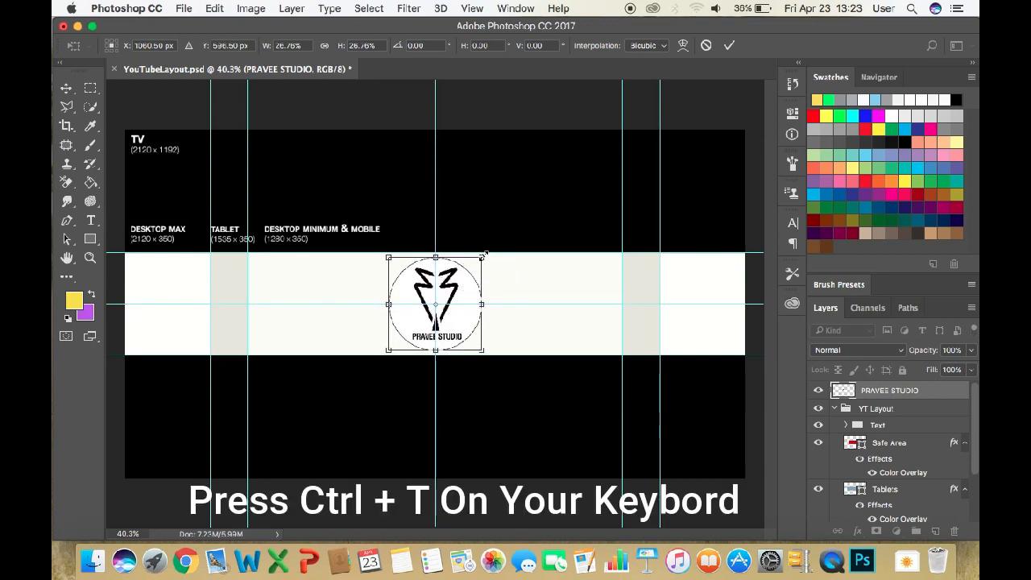
pyautogui.moveTo(488, 256); pyautogui.dragTo(489, 253)
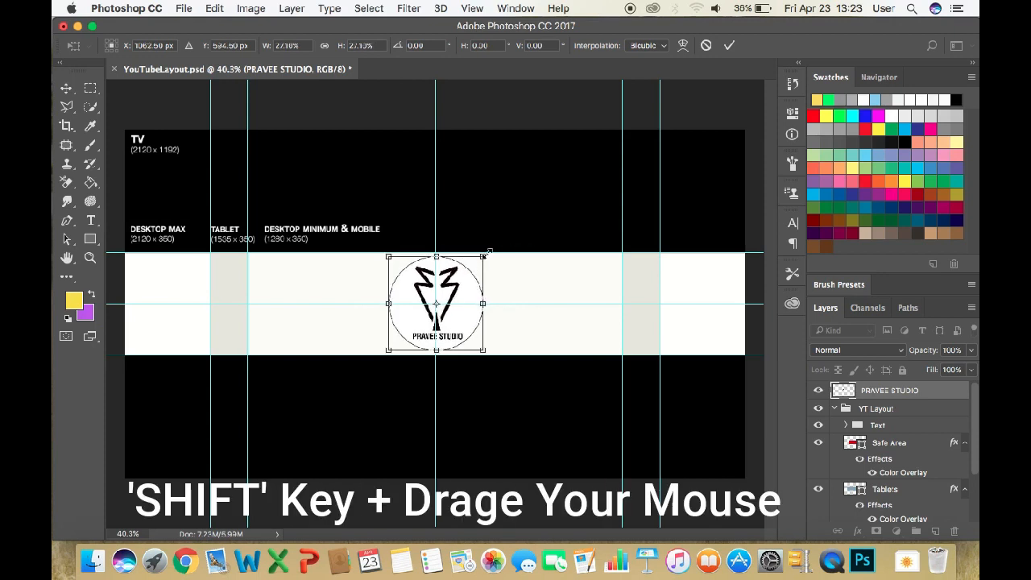
pyautogui.click(729, 45)
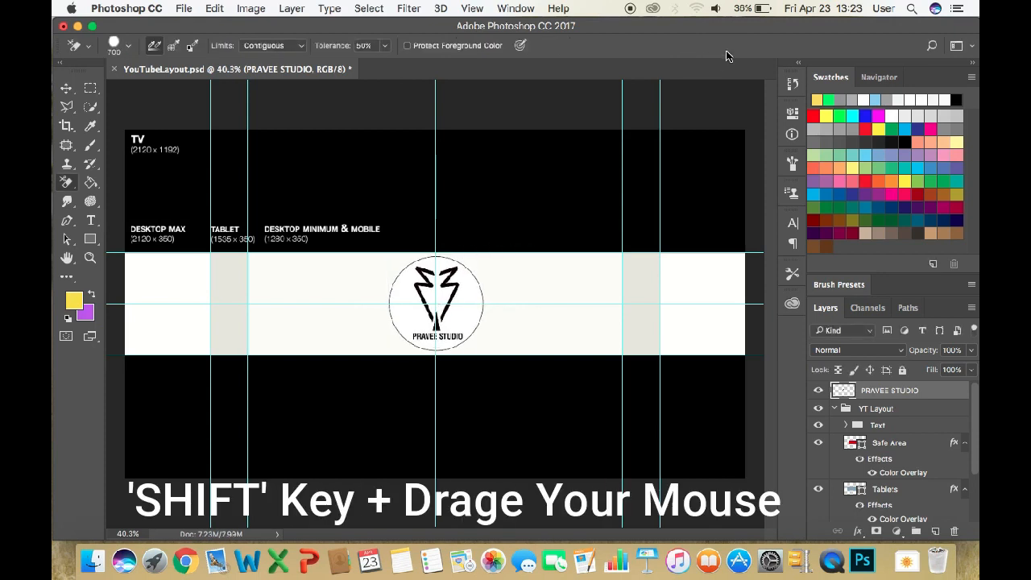
# Step: Nudge the logo slightly left with the Move tool to align it with the vertical centre guide
pyautogui.click(68, 90)
pyautogui.press('Left')
pyautogui.press('Left')
pyautogui.press('Left')
pyautogui.press('Left')
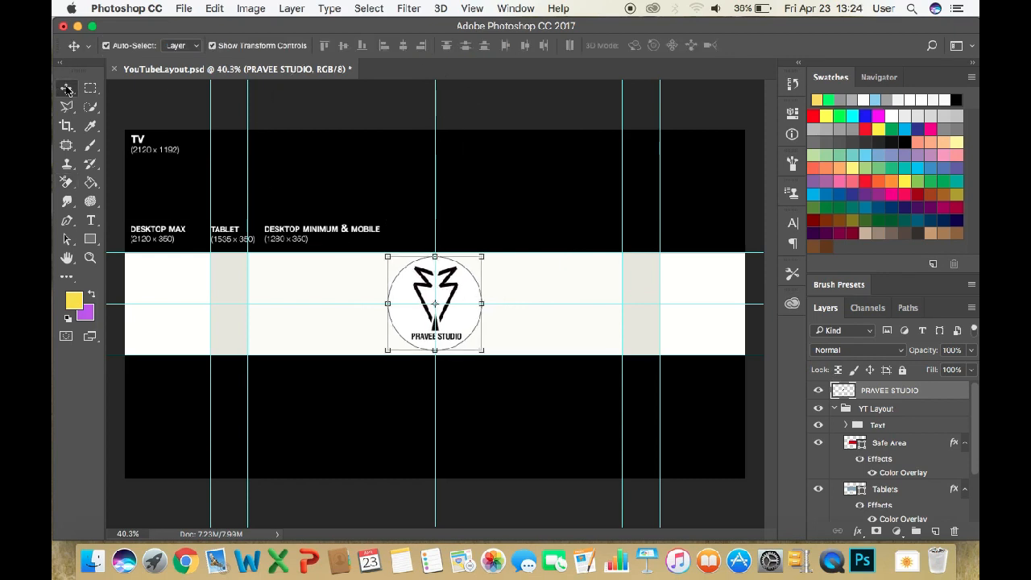
pyautogui.press('Left')
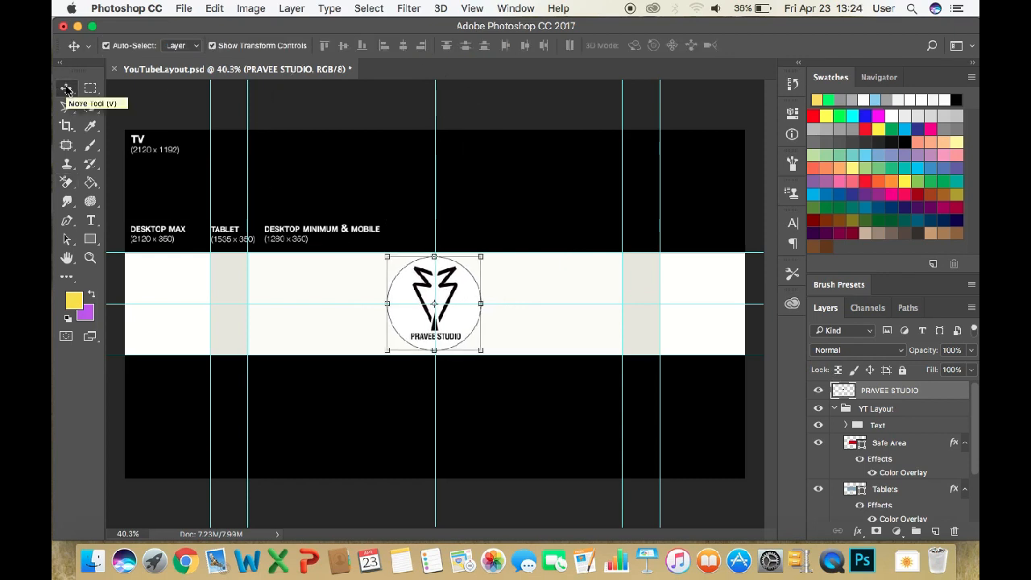
# Step: Place facebook.png, instagram.png and whatsapp.png from the YouTubeLayout 2019 folder's Social Media Icons subfolder into the banner document
pyautogui.click(93, 561)
pyautogui.click(251, 95)
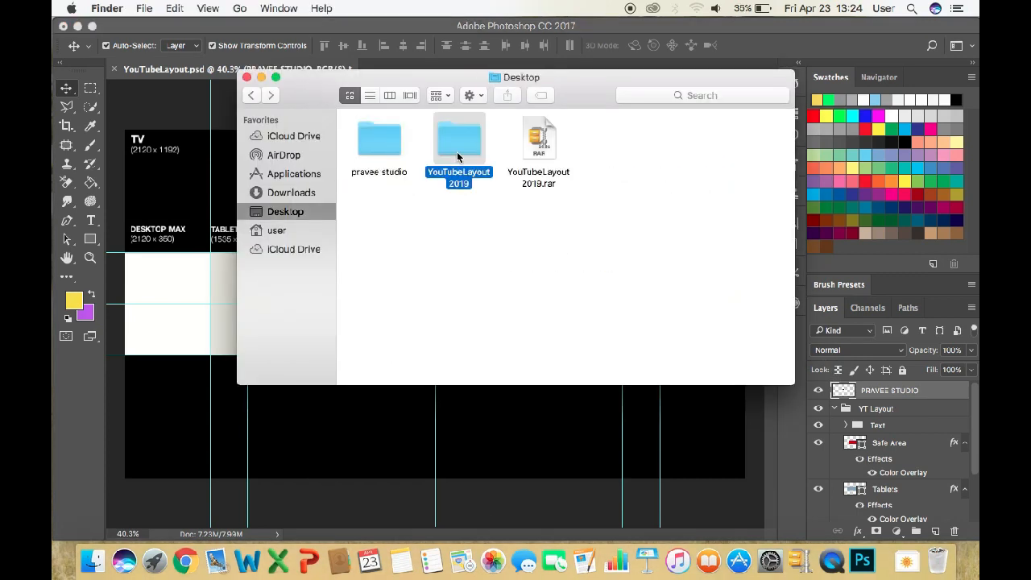
pyautogui.doubleClick(458, 157)
pyautogui.doubleClick(383, 144)
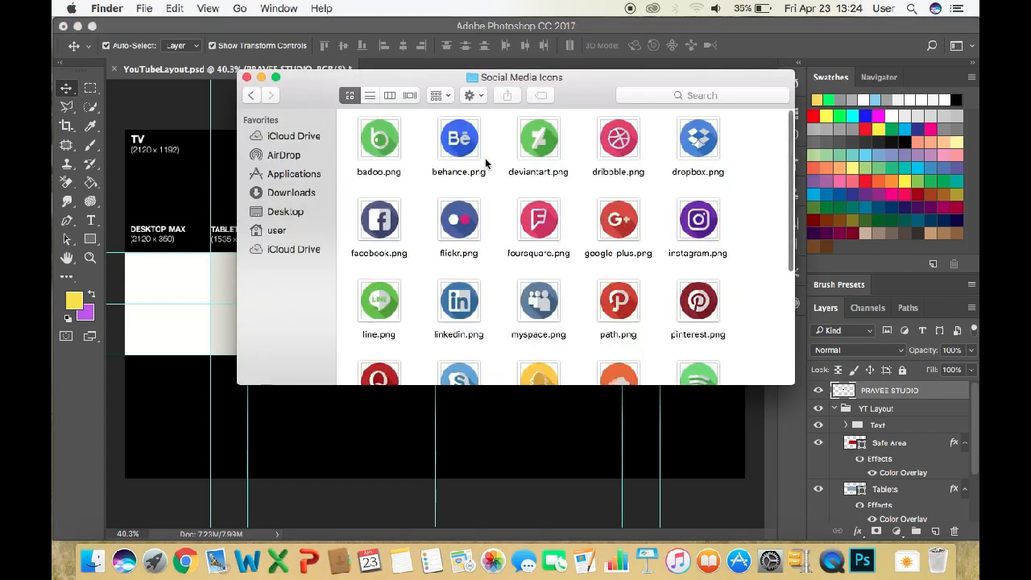
pyautogui.scroll(-2, 392, 181)
pyautogui.click(392, 181)
pyautogui.scroll(-5, 483, 266)
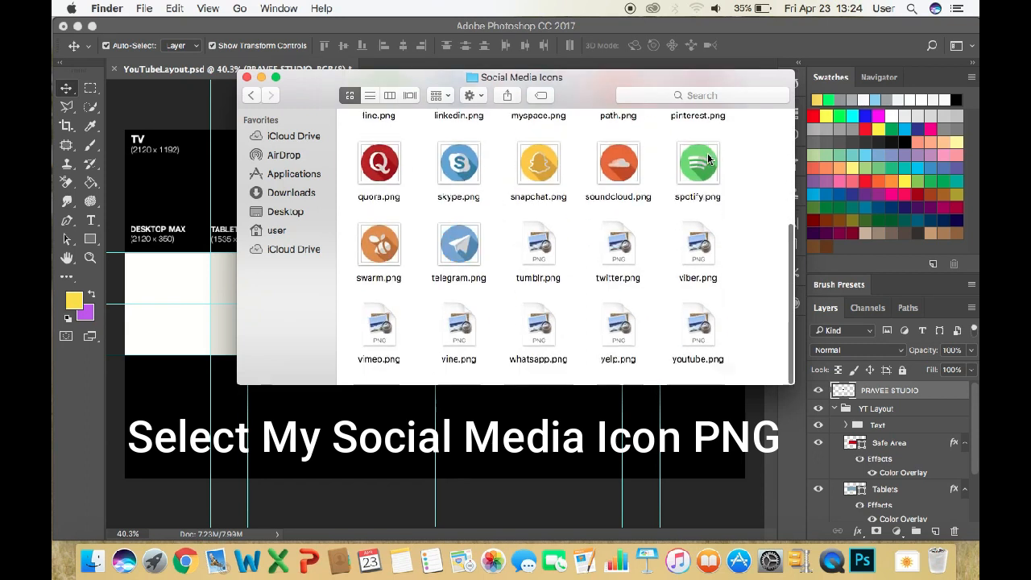
pyautogui.scroll(7, 543, 347)
pyautogui.keyDown('super'); pyautogui.click(697, 222); pyautogui.keyUp('super')
pyautogui.moveTo(698, 223); pyautogui.dragTo(576, 426)
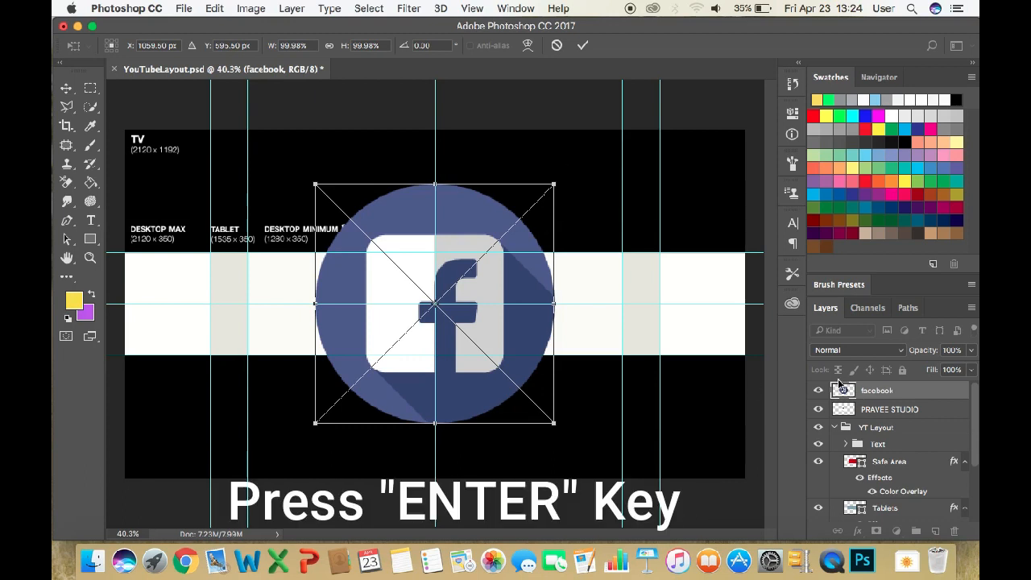
pyautogui.press('Return')
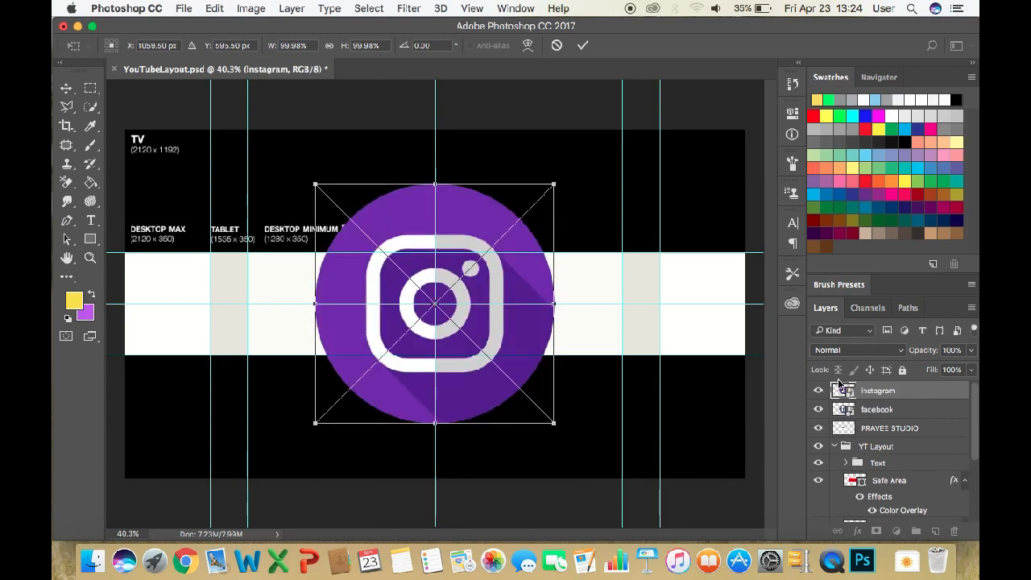
pyautogui.press('Return')
pyautogui.press('Return')
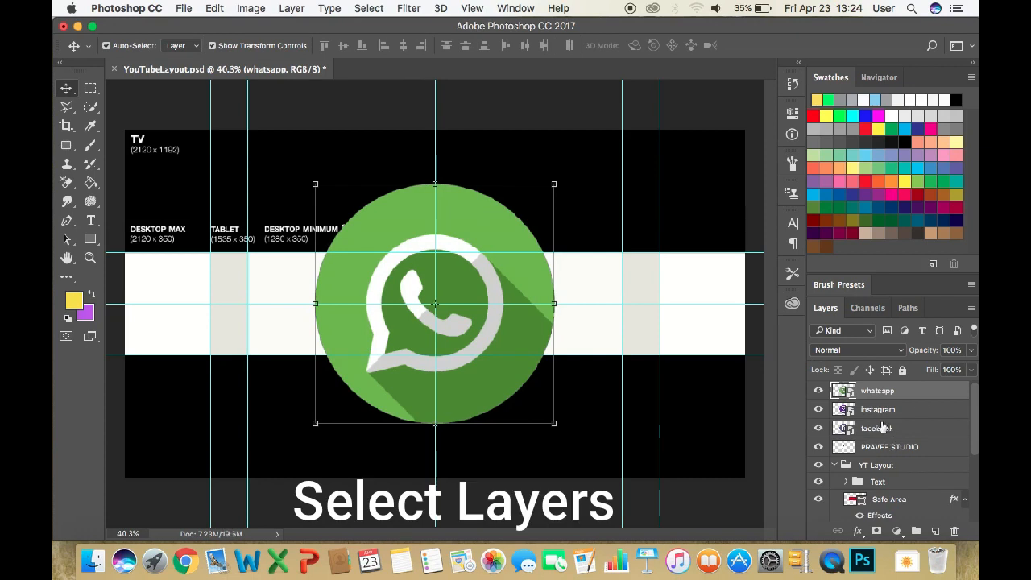
# Step: Scale the whatsapp, instagram and facebook layers together proportionally to about 10%
pyautogui.keyDown('shift'); pyautogui.click(875, 412); pyautogui.keyUp('shift')
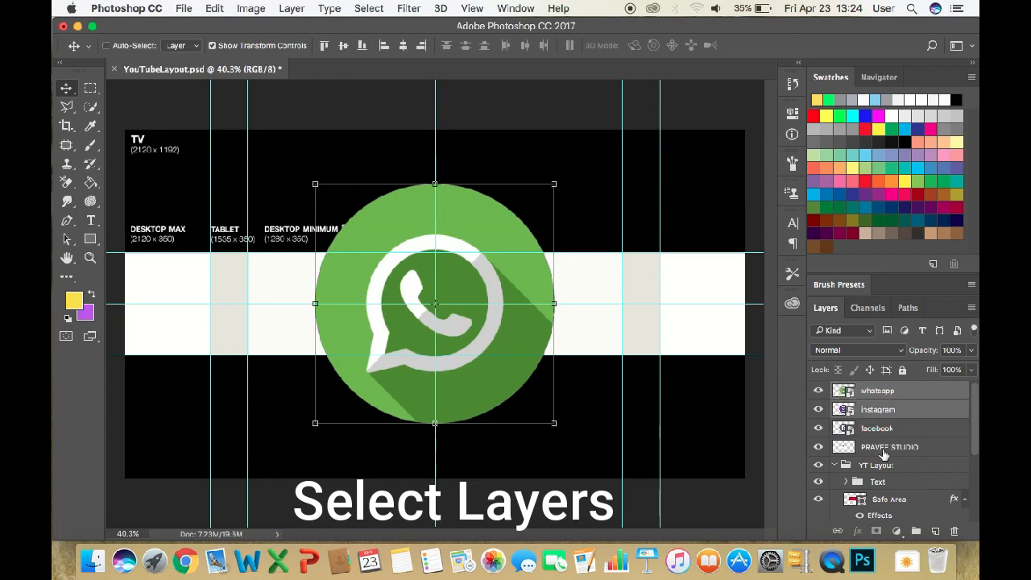
pyautogui.keyDown('shift'); pyautogui.click(883, 426); pyautogui.keyUp('shift')
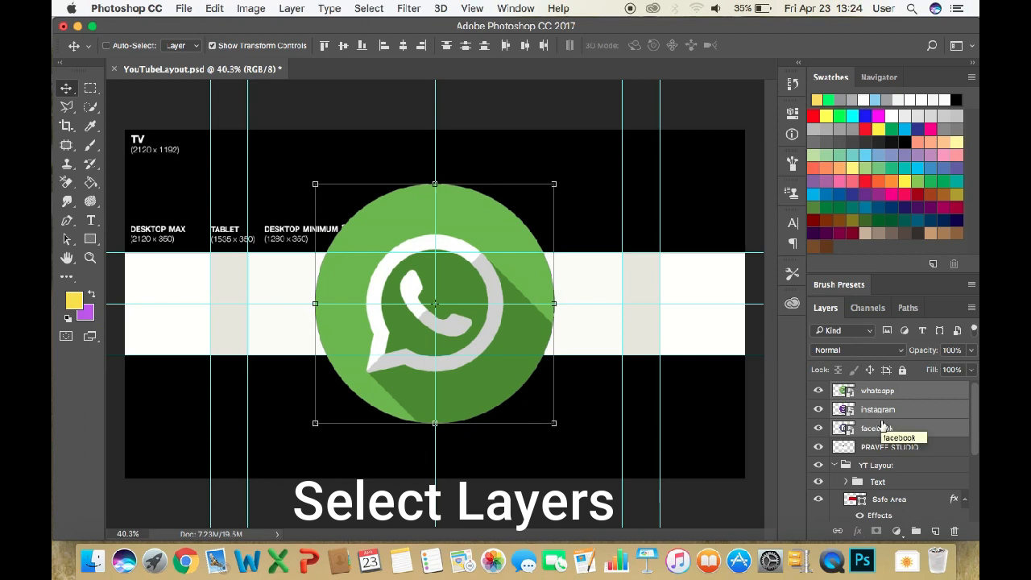
pyautogui.press('super+t')
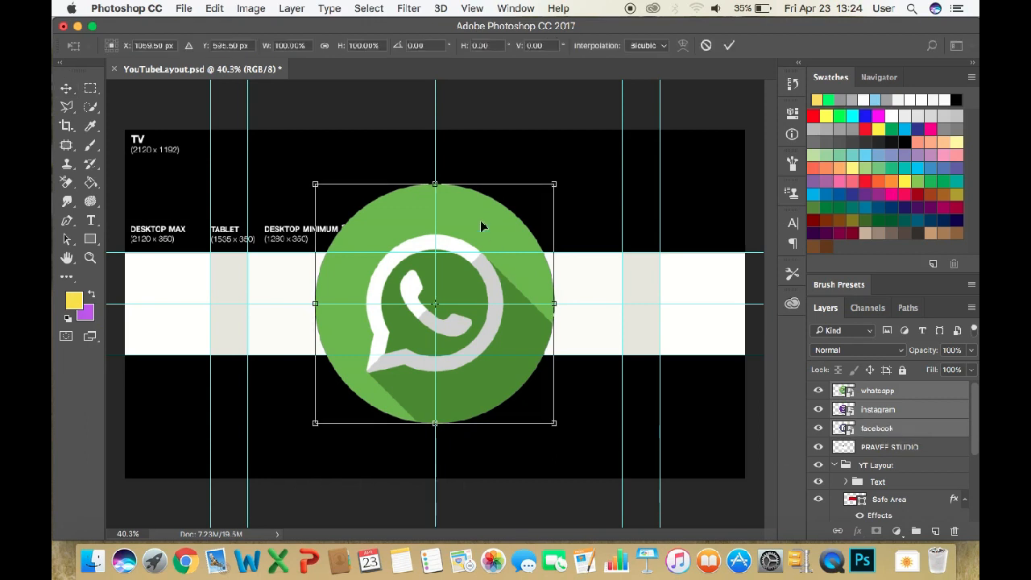
pyautogui.click(553, 186)
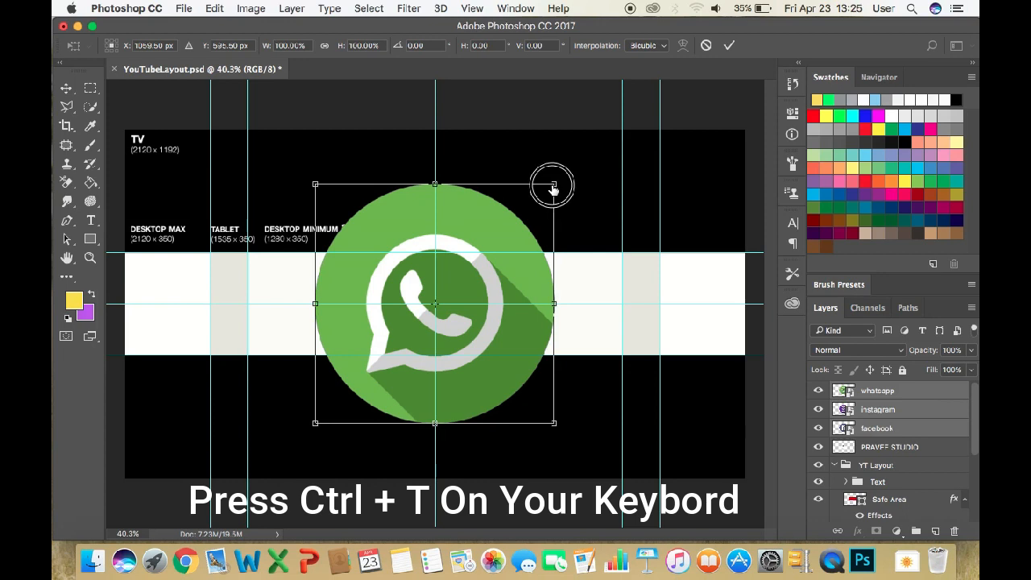
pyautogui.moveTo(553, 186); pyautogui.dragTo(303, 229)
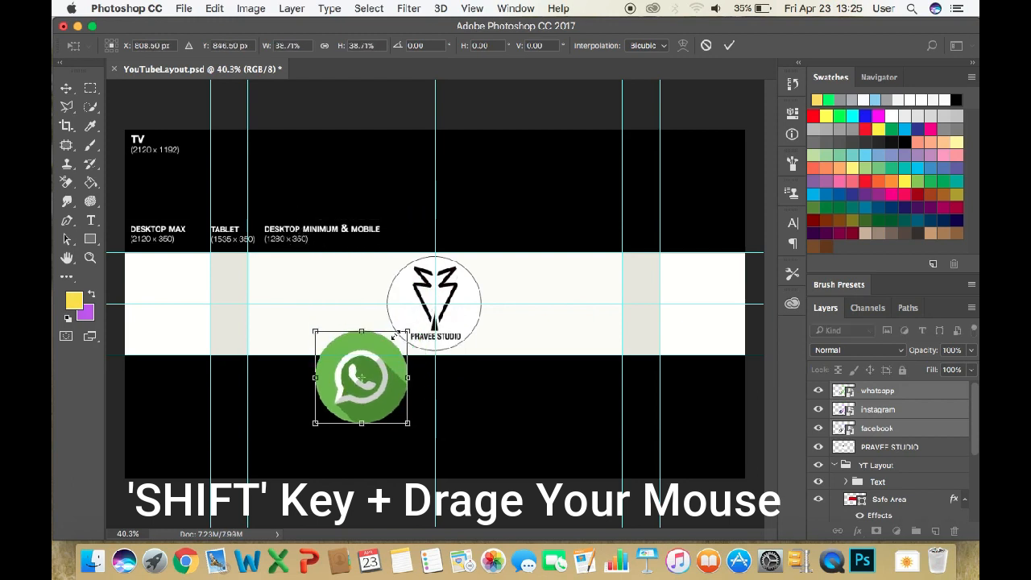
pyautogui.moveTo(411, 329); pyautogui.dragTo(332, 376)
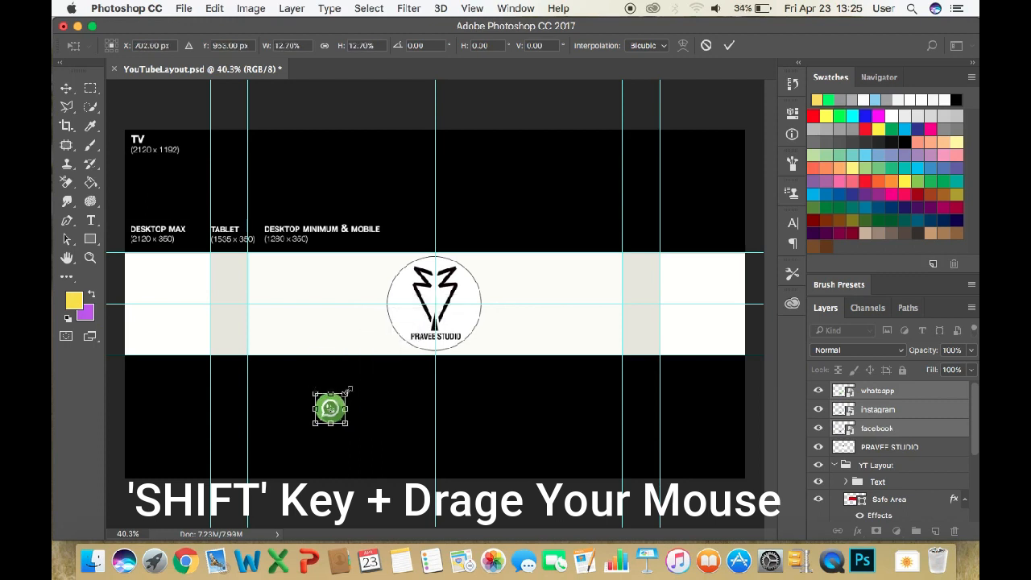
pyautogui.moveTo(348, 392); pyautogui.dragTo(336, 398)
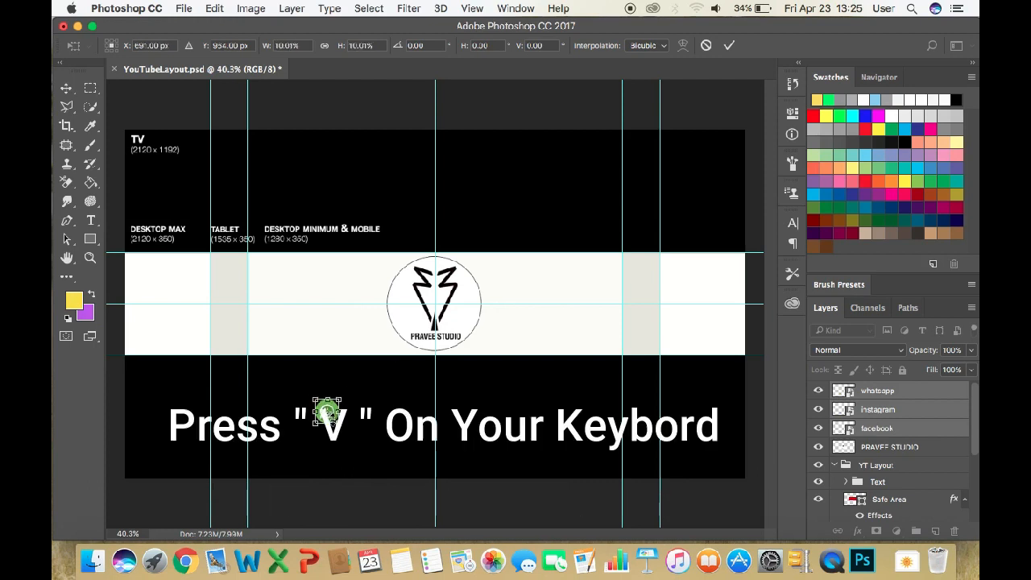
# Step: Move the three stacked icons into the white band to the lower right of the logo and scale them to about 8%
pyautogui.moveTo(327, 412); pyautogui.dragTo(413, 388)
pyautogui.moveTo(327, 411); pyautogui.dragTo(538, 340)
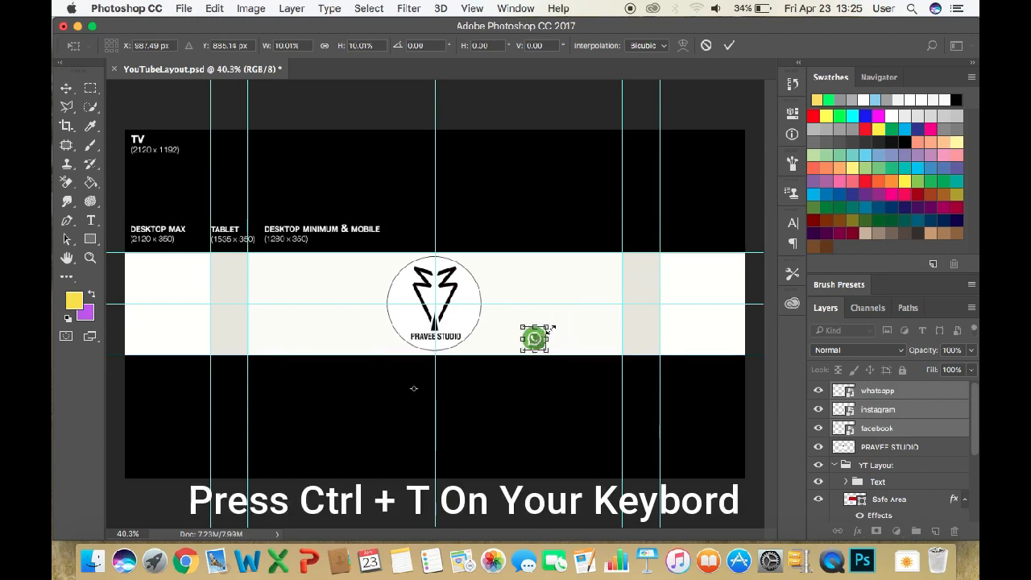
pyautogui.moveTo(548, 326); pyautogui.dragTo(541, 328)
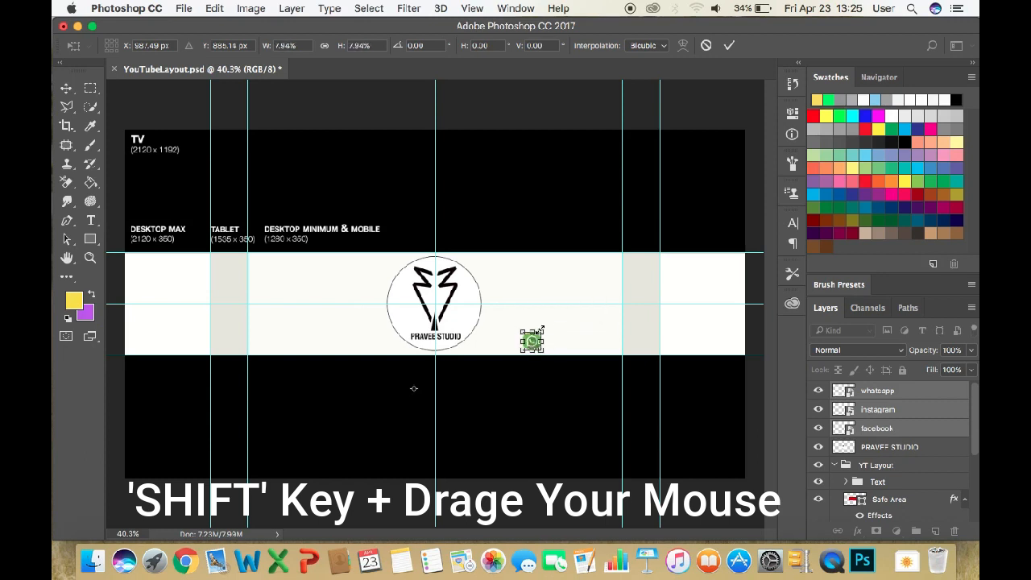
pyautogui.press('Return')
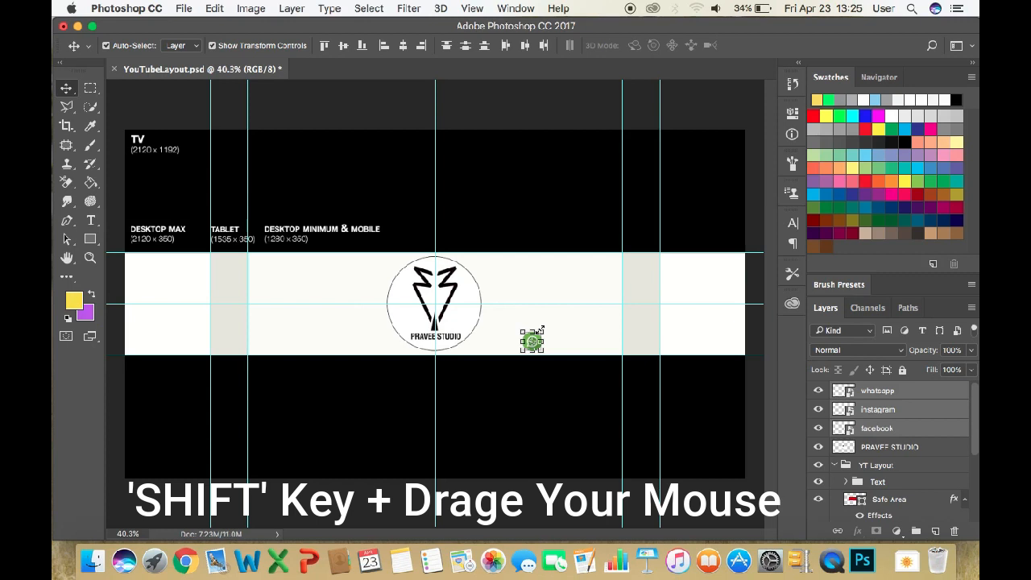
# Step: Shift the Instagram icon horizontally out of the stack to sit just right of the WhatsApp icon
pyautogui.click(861, 411)
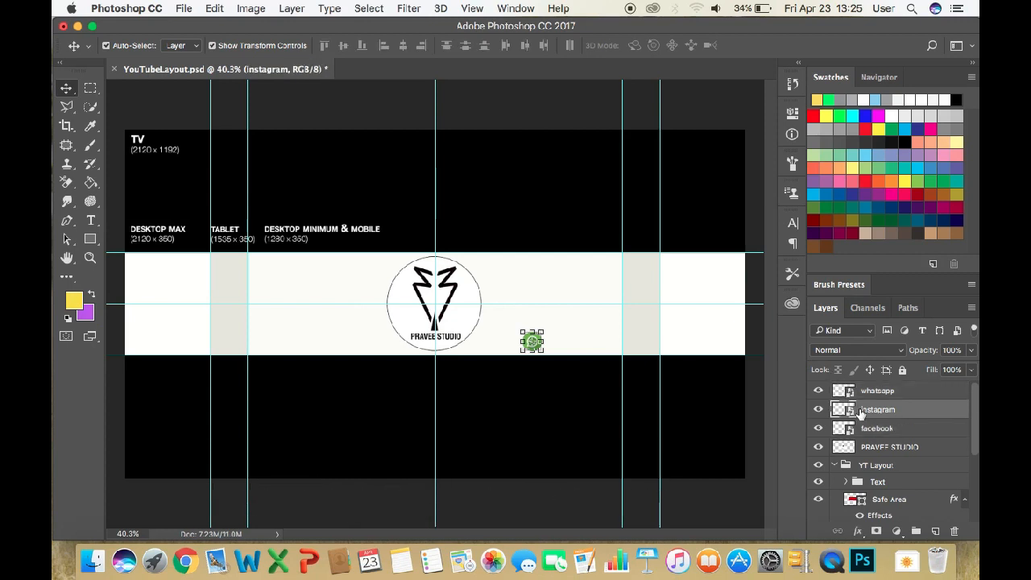
pyautogui.hotkey('shift', 'Right')
pyautogui.hotkey('shift', 'Right')
pyautogui.hotkey('shift', 'Right')
pyautogui.hotkey('shift', 'Right')
pyautogui.hotkey('shift', 'Right')
pyautogui.hotkey('shift', 'Right')
pyautogui.hotkey('shift', 'Right')
pyautogui.hotkey('shift', 'Right')
pyautogui.hotkey('shift', 'Right')
pyautogui.hotkey('shift', 'Right')
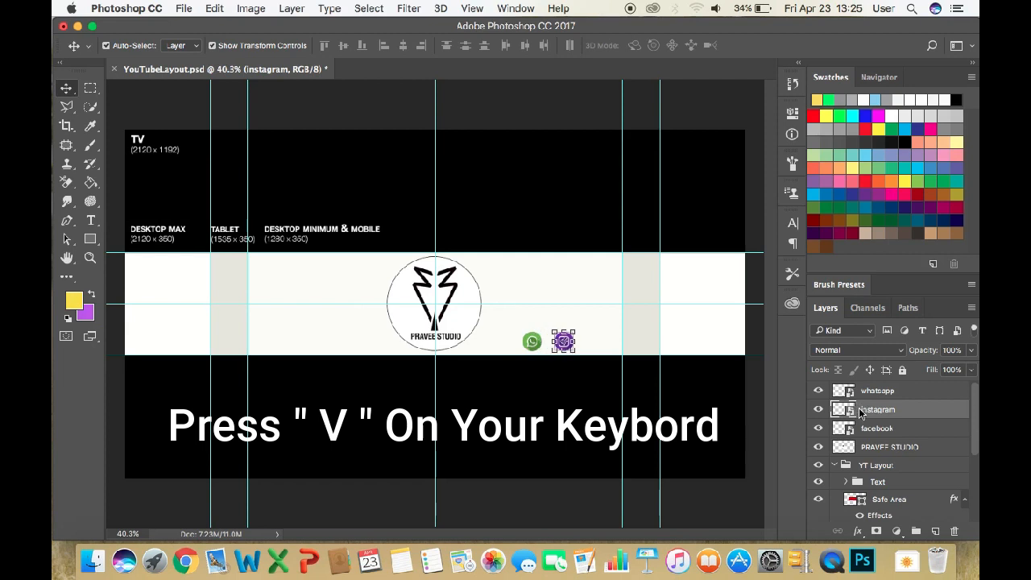
# Step: Shift the Facebook icon horizontally to the right of the Instagram icon, forming an evenly spaced row of three
pyautogui.click(864, 429)
pyautogui.hotkey('shift', 'Right')
pyautogui.hotkey('shift', 'Right')
pyautogui.hotkey('shift', 'Right')
pyautogui.hotkey('shift', 'Right')
pyautogui.hotkey('shift', 'Right')
pyautogui.hotkey('shift', 'Right')
pyautogui.hotkey('shift', 'Right')
pyautogui.hotkey('shift', 'Right')
pyautogui.hotkey('shift', 'Right')
pyautogui.hotkey('shift', 'Right')
pyautogui.hotkey('shift', 'Right')
pyautogui.hotkey('shift', 'Right')
pyautogui.hotkey('shift', 'Right')
pyautogui.hotkey('shift', 'Right')
pyautogui.hotkey('shift', 'Right')
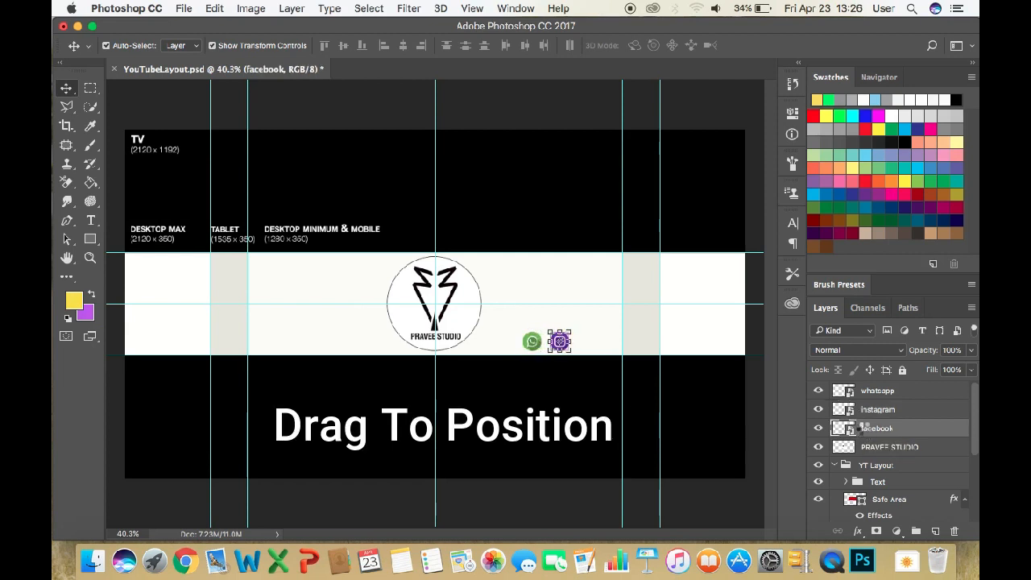
pyautogui.hotkey('shift', 'Right')
pyautogui.hotkey('shift', 'Right')
pyautogui.hotkey('shift', 'Right')
pyautogui.hotkey('shift', 'Right')
pyautogui.hotkey('shift', 'Left')
pyautogui.hotkey('shift', 'Left')
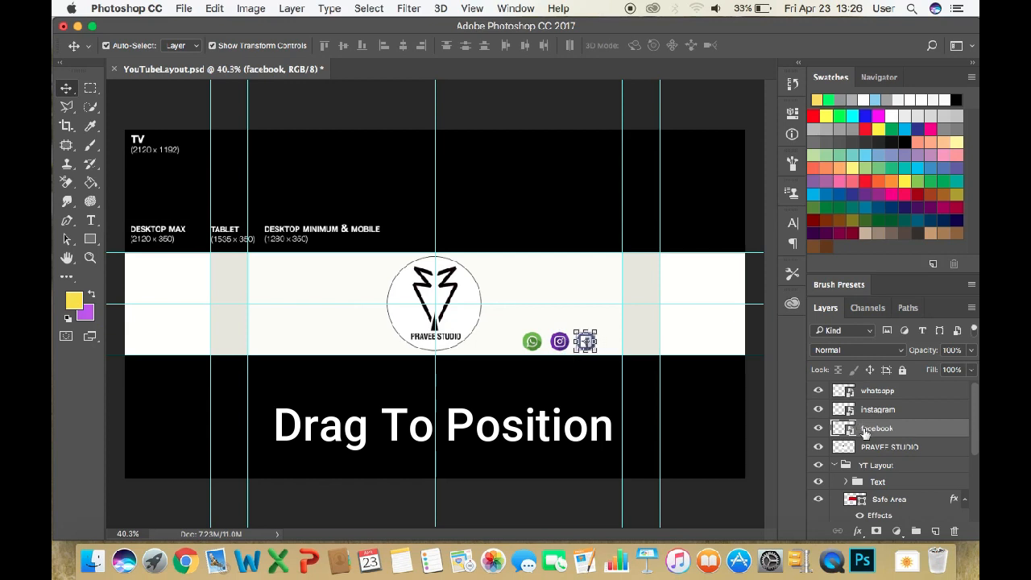
# Step: Place the PRAVEE STUDIO logo from the pravee studio folder into the banner and move its layer to the top of the layer stack
pyautogui.click(610, 442)
pyautogui.click(93, 561)
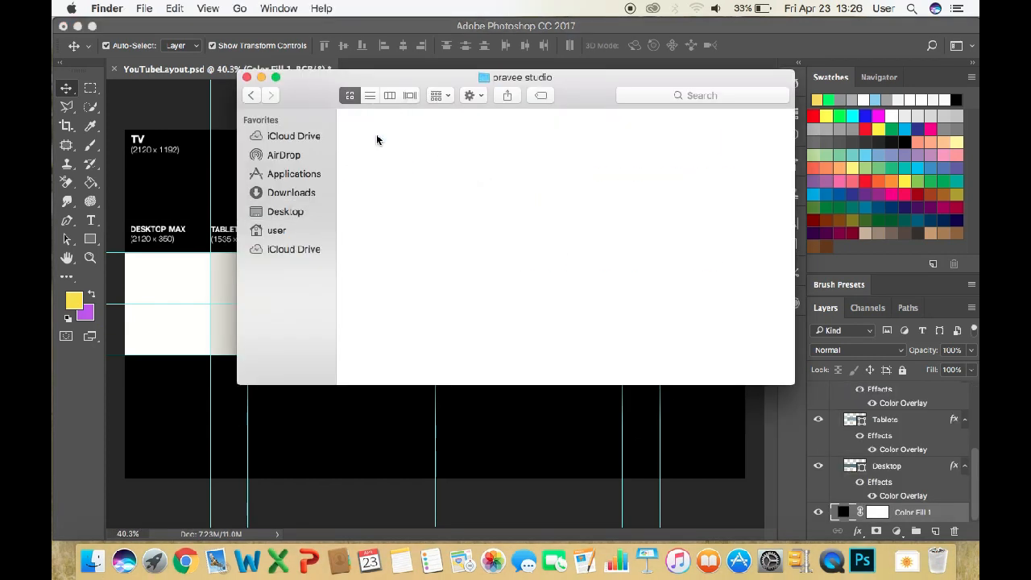
pyautogui.click(693, 234)
pyautogui.moveTo(692, 234); pyautogui.dragTo(234, 345)
pyautogui.click(582, 45)
pyautogui.moveTo(925, 512); pyautogui.dragTo(916, 380)
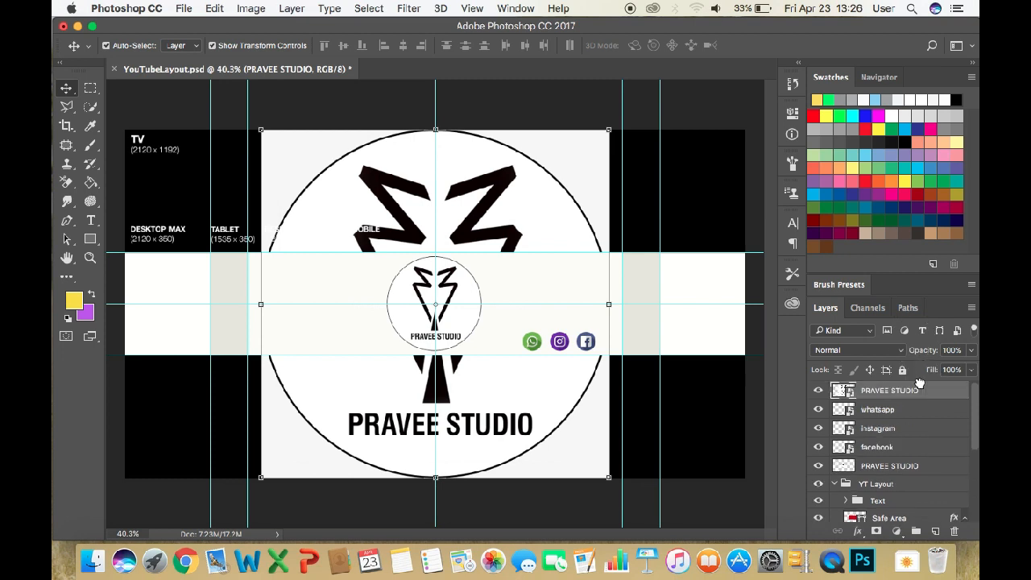
# Step: Scale the new logo proportionally to about 15% and place it partly cut off at the banner's left edge
pyautogui.press('super+t')
pyautogui.moveTo(612, 130); pyautogui.dragTo(363, 362)
pyautogui.moveTo(338, 422); pyautogui.dragTo(146, 308)
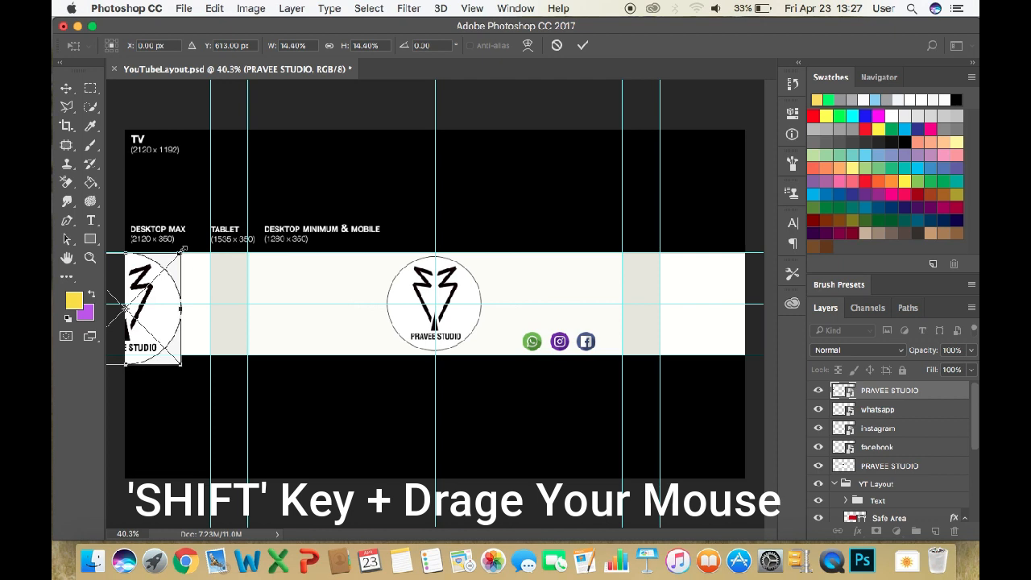
pyautogui.moveTo(185, 246); pyautogui.dragTo(192, 244)
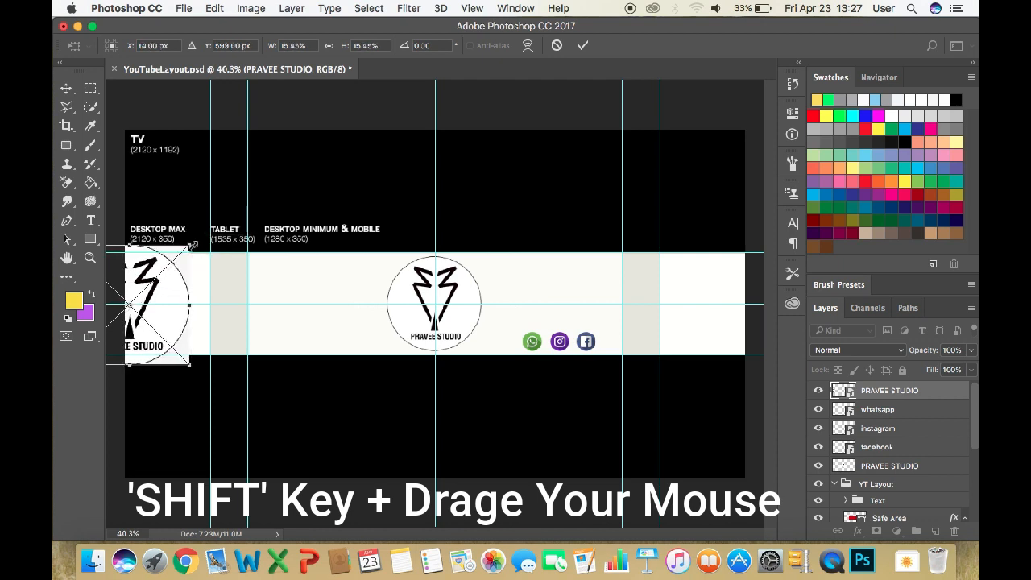
pyautogui.press('Return')
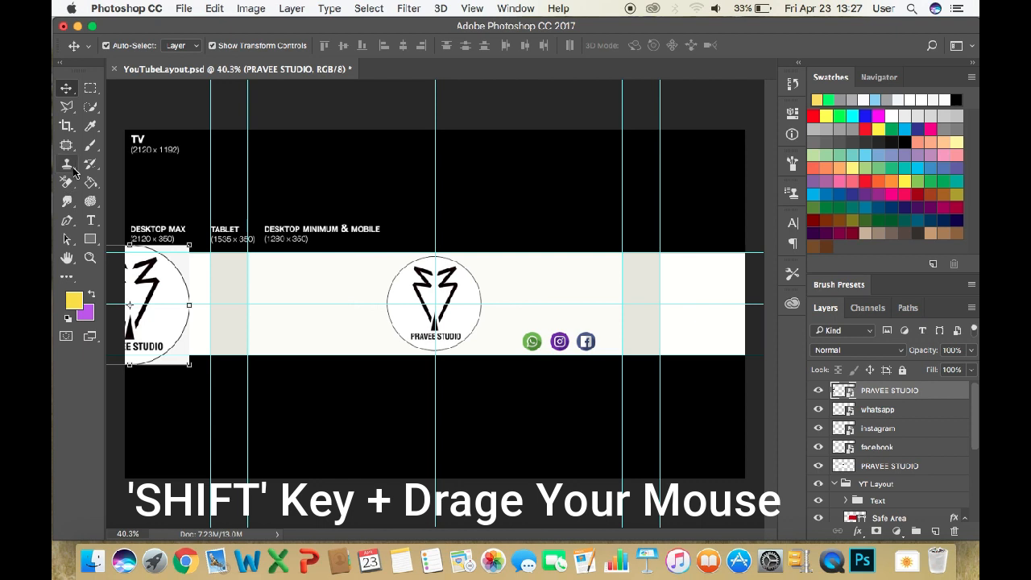
# Step: Rasterize the left-edge logo and erase the light background outside its circle with the Background Eraser at brush size 700
pyautogui.click(70, 187)
pyautogui.click(171, 276)
pyautogui.click(626, 209)
pyautogui.click(171, 275)
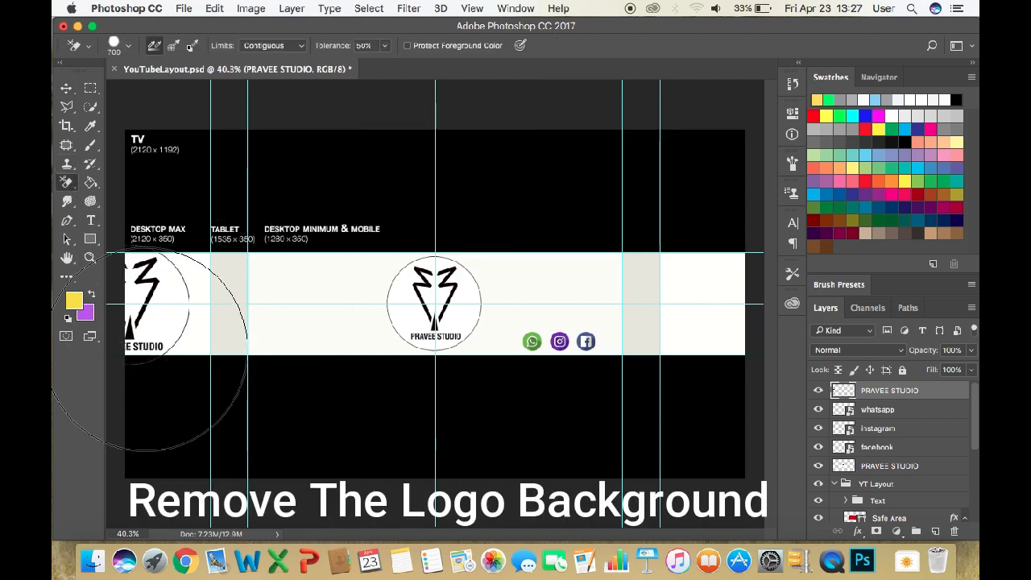
# Step: Erase the circle outline and studio name from the left-edge logo with the Eraser tool at brush size 60
pyautogui.rightClick(66, 183)
pyautogui.click(117, 184)
pyautogui.moveTo(179, 264)
pyautogui.mouseDown()
pyautogui.moveTo(178, 292)
pyautogui.moveTo(146, 351)
pyautogui.moveTo(175, 352)
pyautogui.moveTo(194, 335)
pyautogui.moveTo(166, 347)
pyautogui.mouseUp()
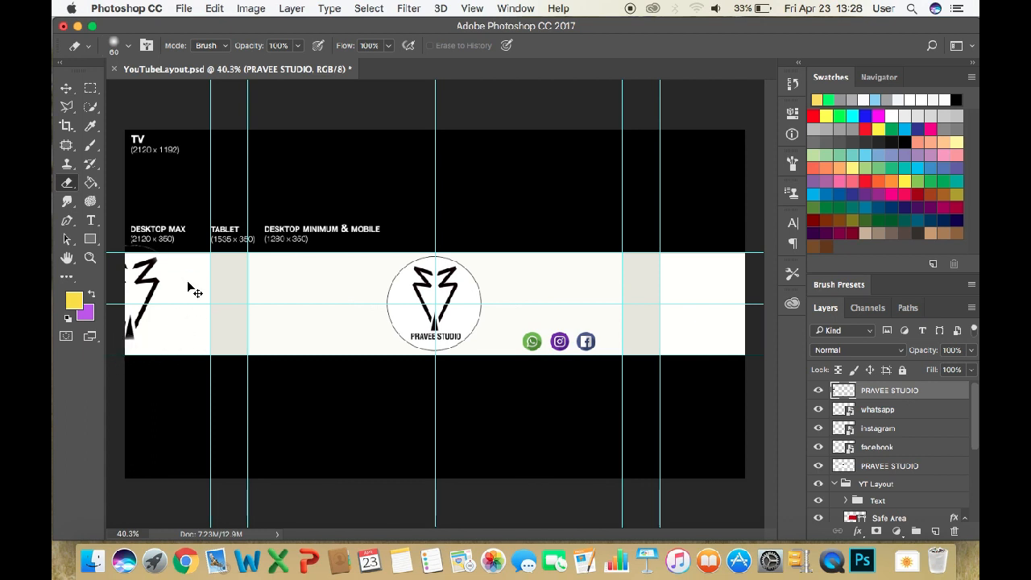
# Step: Enlarge the left-edge logo symbol slightly and reposition it so that it fills the height of the white band
pyautogui.press('super+t')
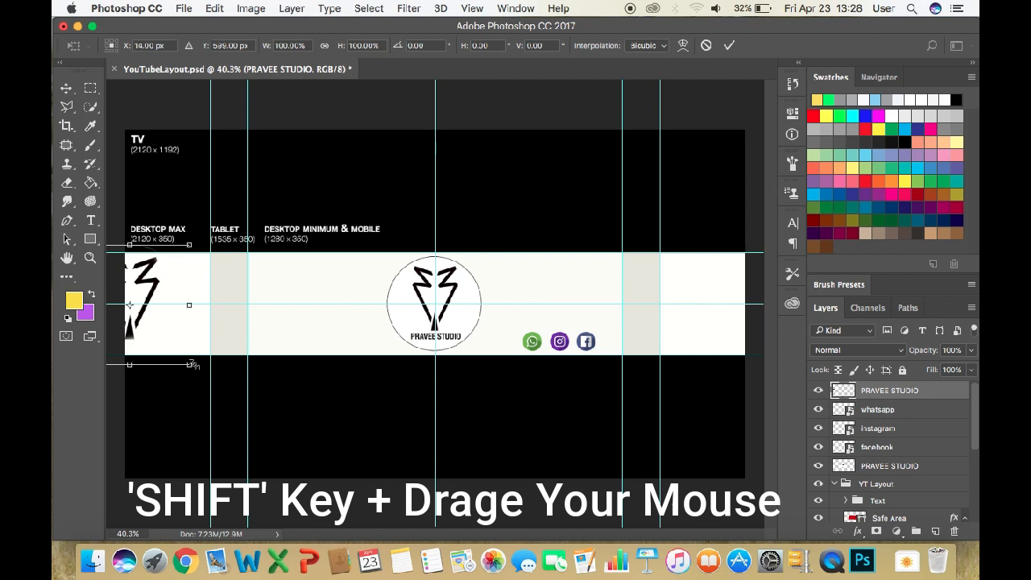
pyautogui.moveTo(189, 367); pyautogui.dragTo(212, 385)
pyautogui.moveTo(164, 302); pyautogui.dragTo(155, 302)
pyautogui.press('Return')
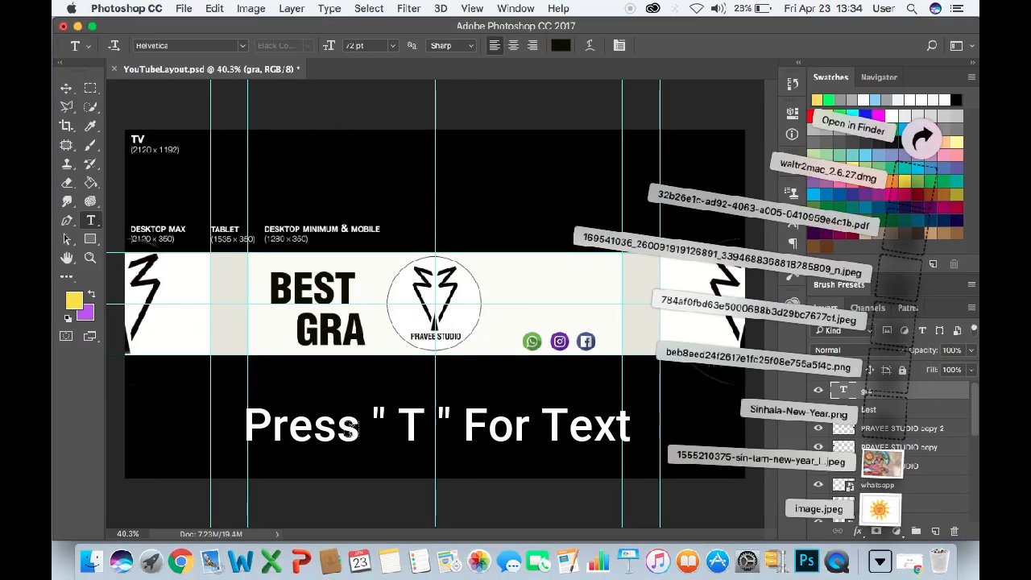
# Step: Complete the GRA text line beneath BEST so that it reads GRAPHIC DESIGNER
pyautogui.click(356, 432)
pyautogui.press('Escape')
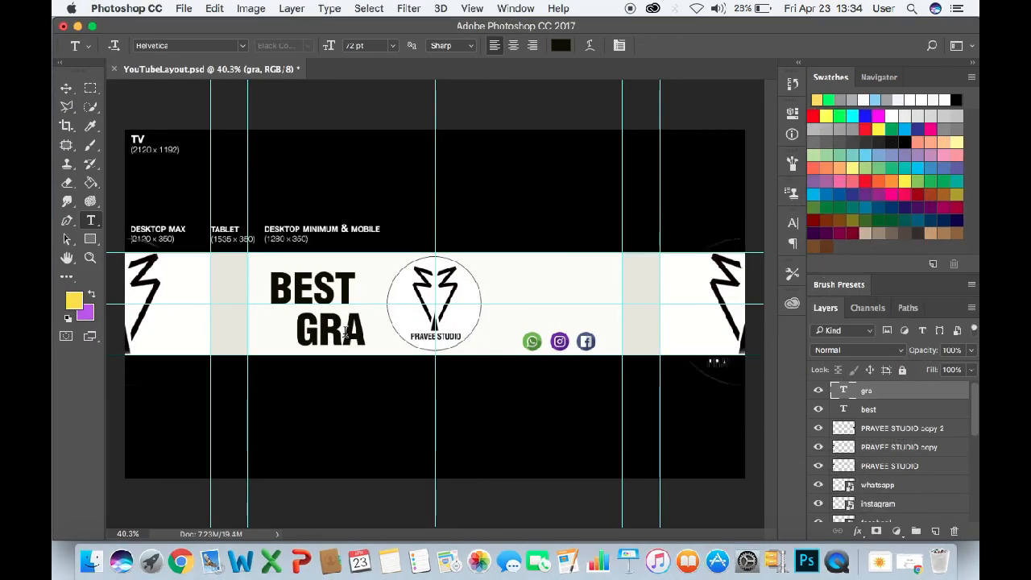
pyautogui.doubleClick(363, 326)
pyautogui.press('Right')
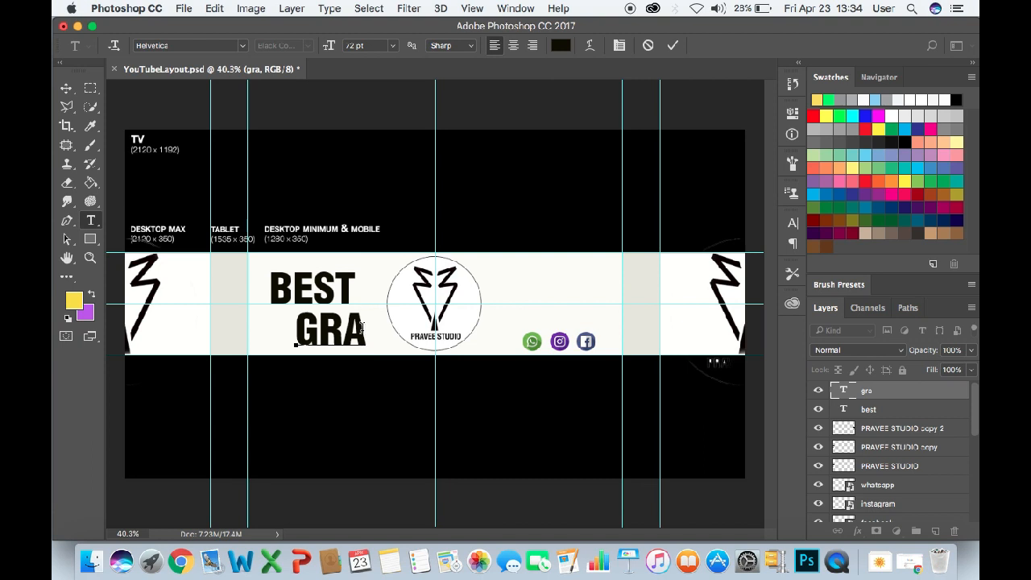
pyautogui.write('PHIC DESIGNER')
# Step: Set the font size of the whole GRAPHIC DESIGNER line to 34 pt
pyautogui.press('super+a')
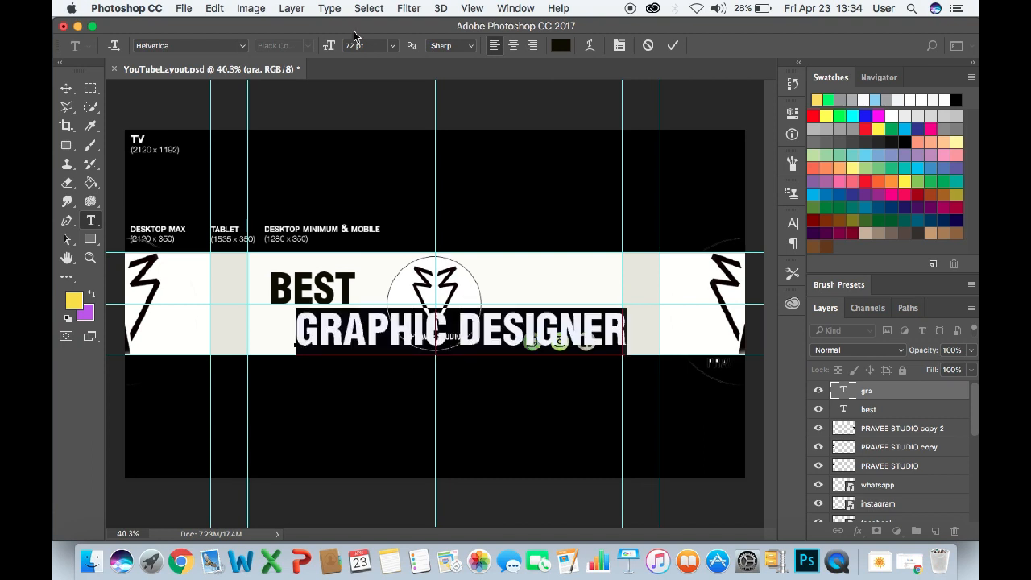
pyautogui.press('Down')
pyautogui.press('Down')
pyautogui.press('Down')
pyautogui.press('Down')
pyautogui.press('Down')
pyautogui.press('Down')
pyautogui.press('Down')
pyautogui.press('Down')
pyautogui.press('Down')
pyautogui.press('Down')
pyautogui.press('Down')
pyautogui.press('Down')
pyautogui.press('Down')
pyautogui.press('Down')
pyautogui.press('Down')
pyautogui.press('Down')
pyautogui.press('Down')
pyautogui.press('Down')
pyautogui.press('Down')
pyautogui.press('Down')
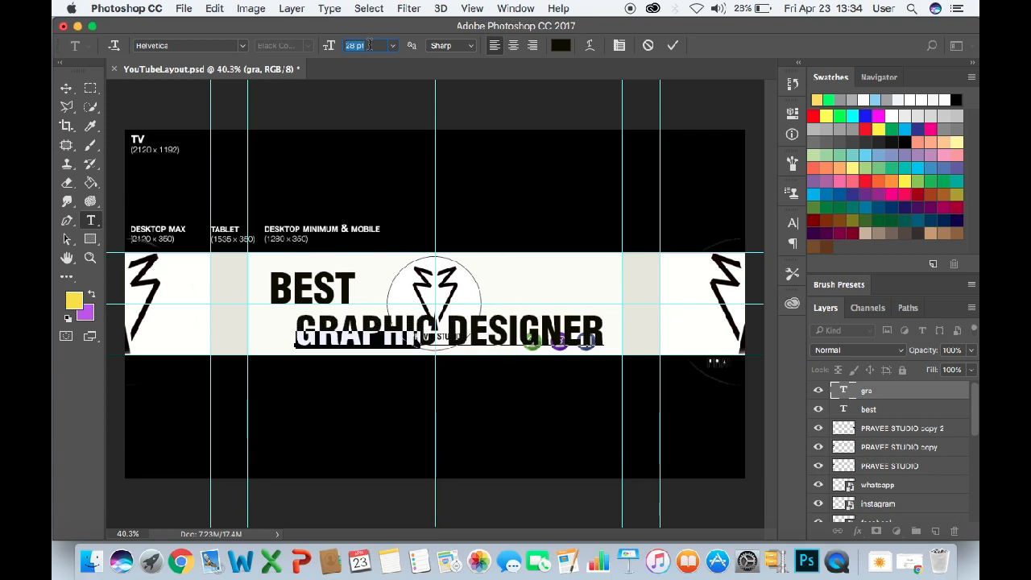
pyautogui.press('Down')
pyautogui.press('Down')
pyautogui.press('Down')
pyautogui.press('Down')
pyautogui.press('Down')
pyautogui.press('Down')
pyautogui.press('Down')
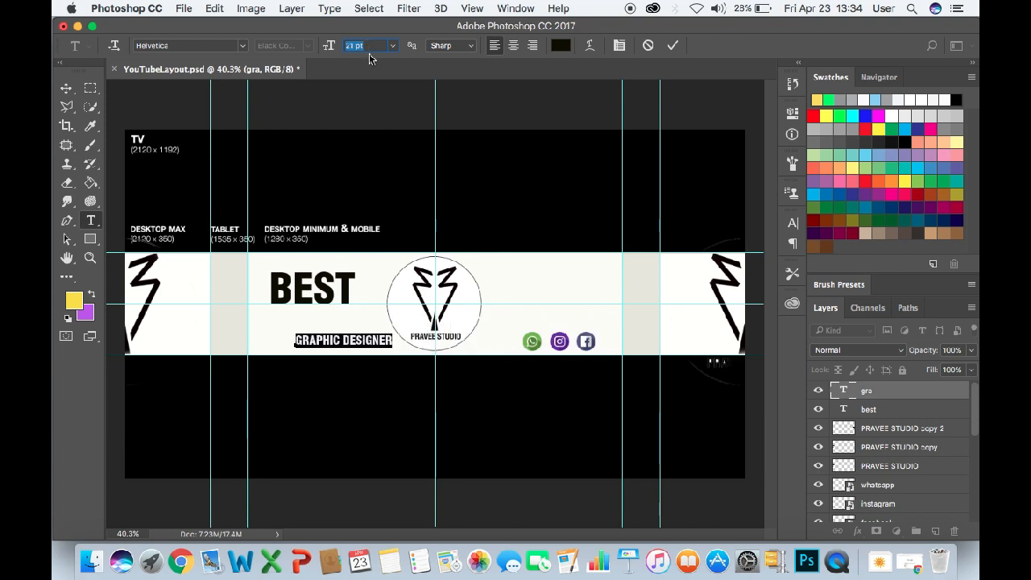
pyautogui.press('Up')
pyautogui.press('Up')
pyautogui.press('Up')
pyautogui.press('Up')
pyautogui.press('Up')
pyautogui.press('Up')
pyautogui.press('Up')
pyautogui.press('Up')
pyautogui.press('Up')
pyautogui.press('Up')
pyautogui.press('Up')
pyautogui.press('Up')
pyautogui.press('Up')
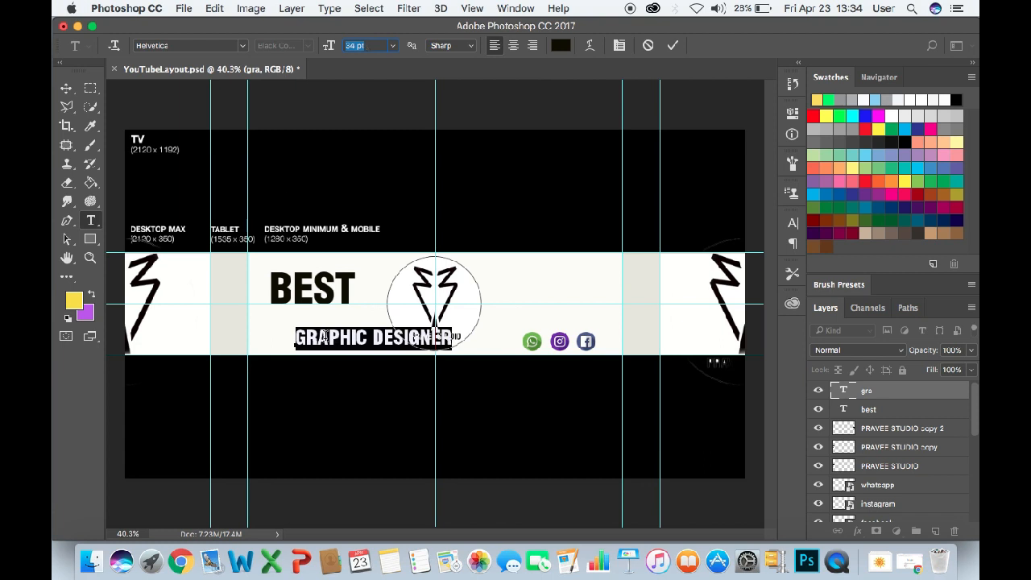
# Step: Move the GRAPHIC DESIGNER text up and left so it sits directly beneath BEST, and commit the text edit
pyautogui.click(328, 345)
pyautogui.click(325, 414)
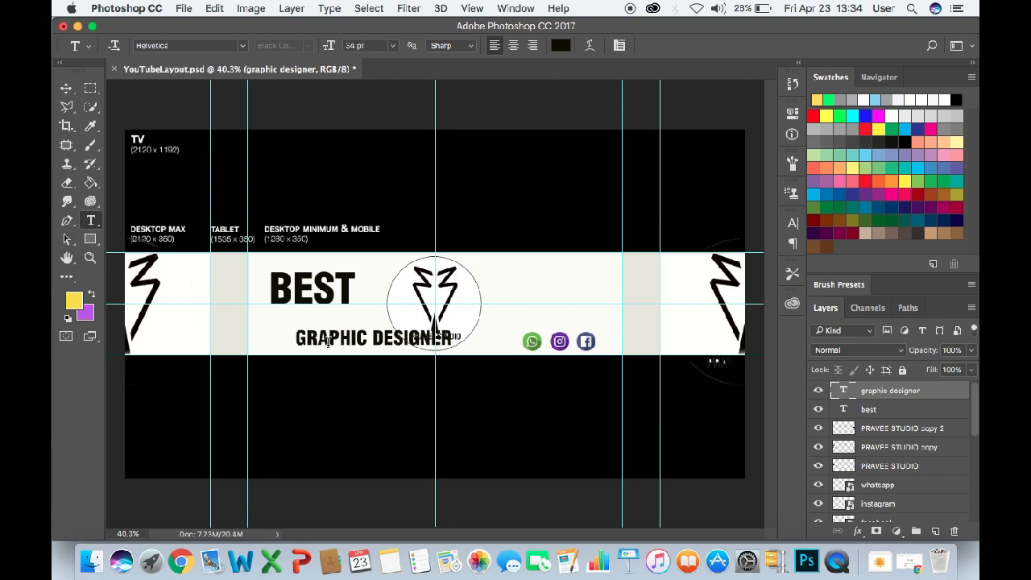
pyautogui.click(326, 346)
pyautogui.click(325, 364)
pyautogui.moveTo(325, 364); pyautogui.dragTo(266, 349)
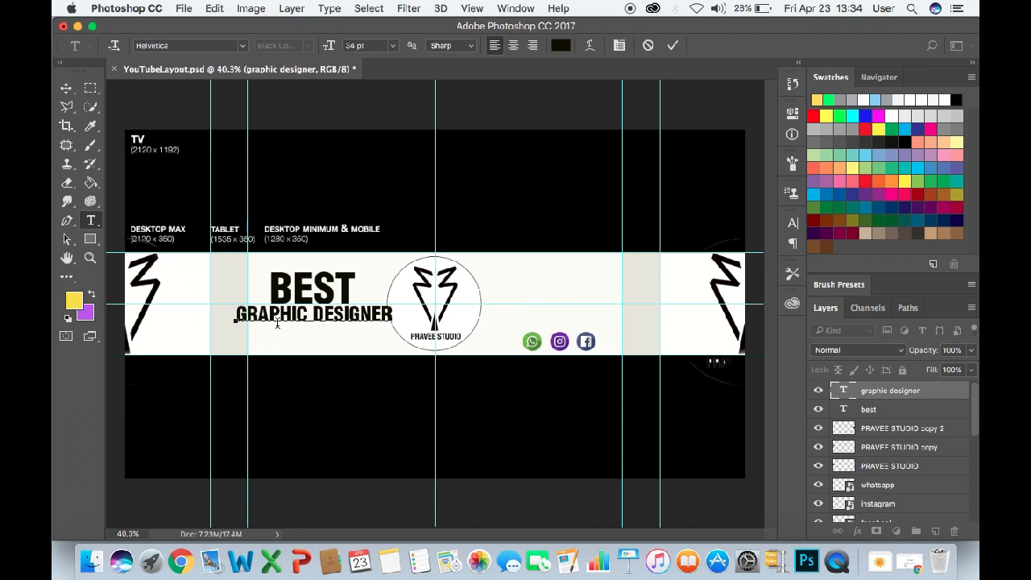
pyautogui.click(673, 45)
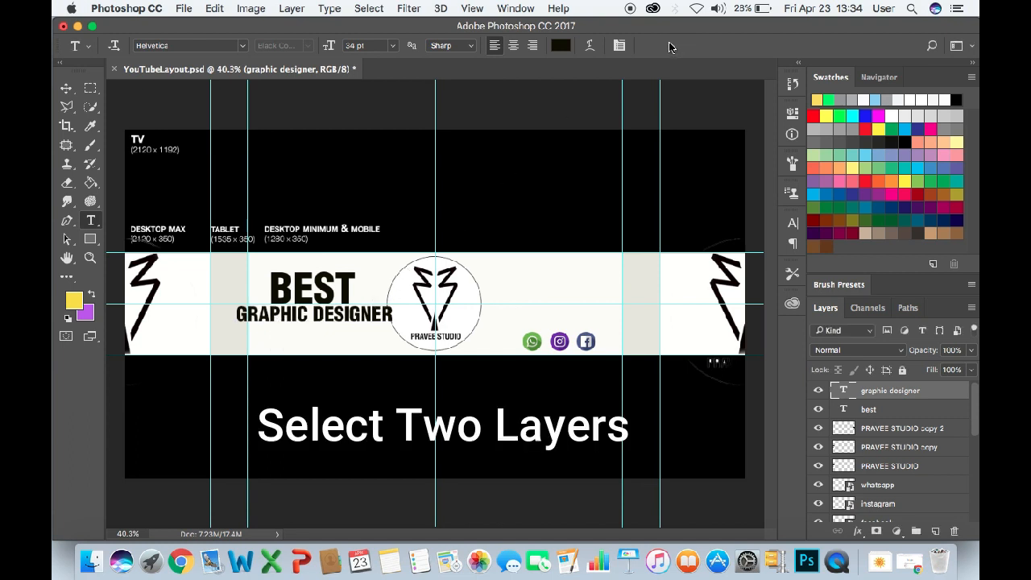
# Step: Group the BEST and GRAPHIC DESIGNER text layers and scale the group down proportionally to about 68%
pyautogui.keyDown('shift'); pyautogui.click(894, 411); pyautogui.keyUp('shift')
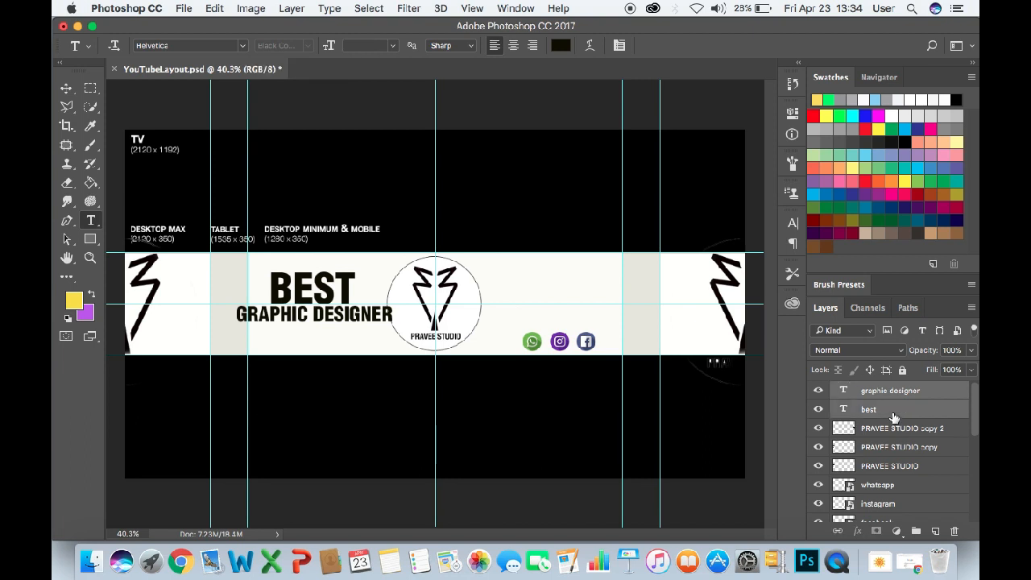
pyautogui.hotkey('ctrl', 'g')
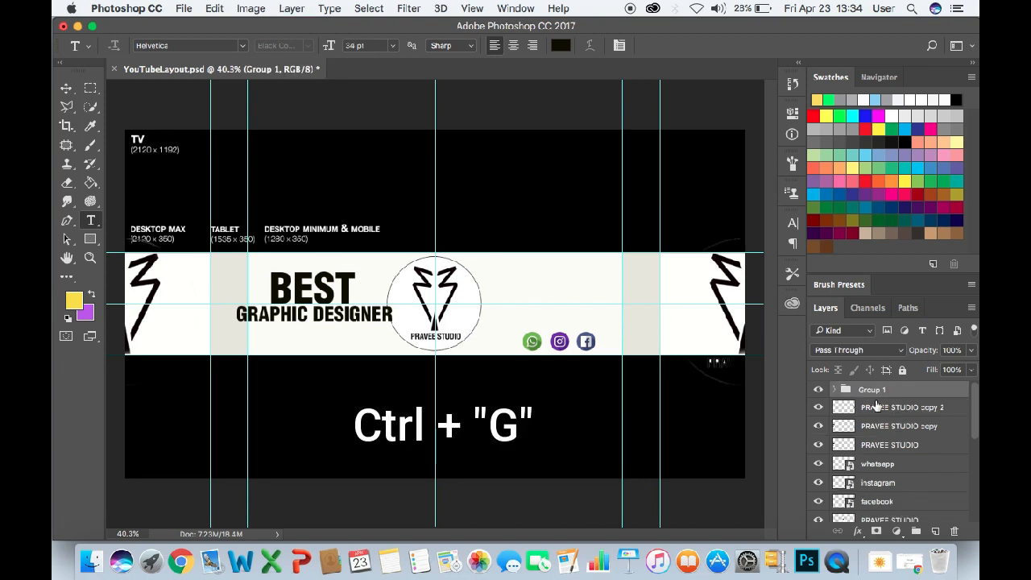
pyautogui.hotkey('ctrl', 't')
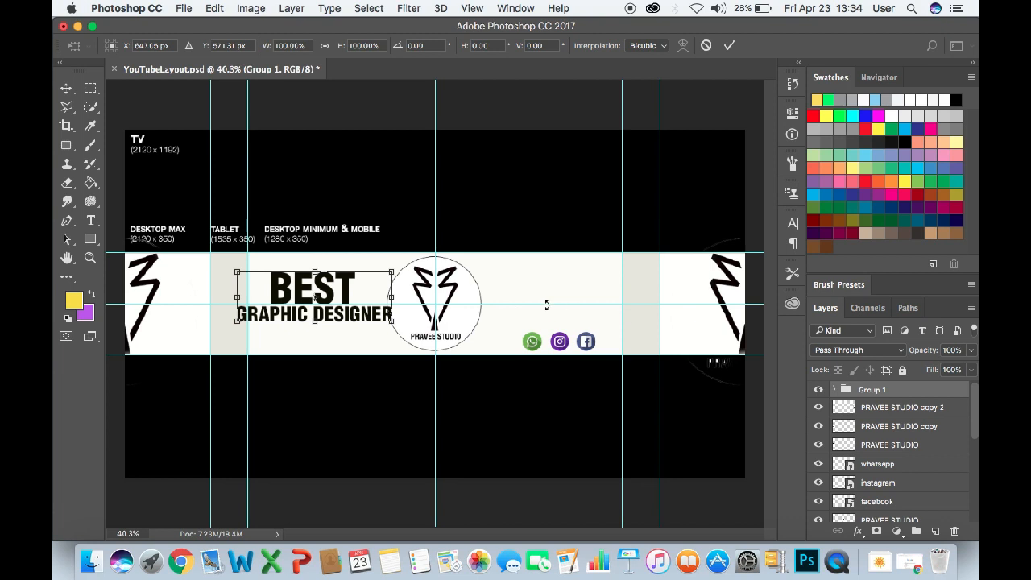
pyautogui.moveTo(393, 273); pyautogui.dragTo(342, 291)
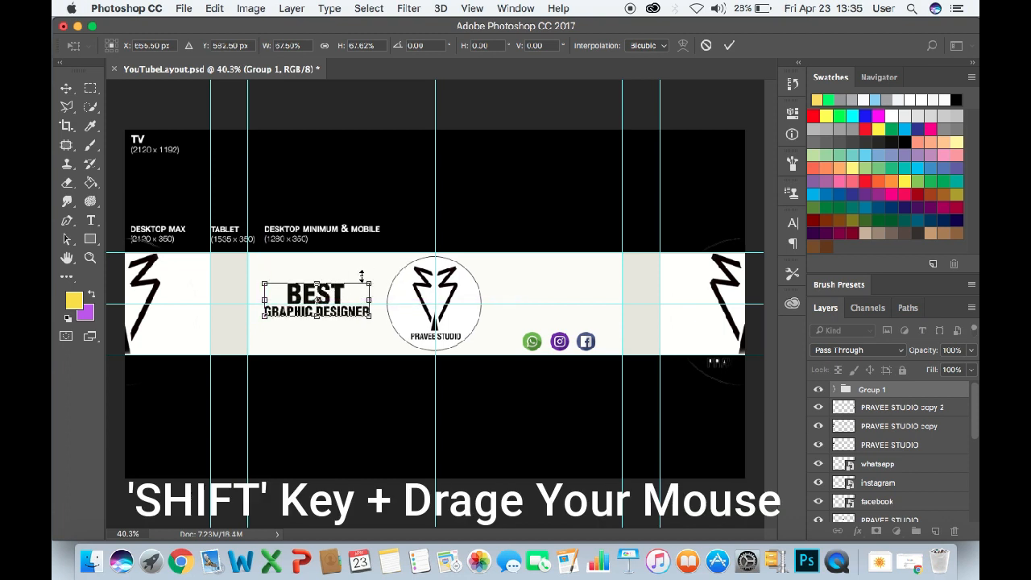
pyautogui.press('Return')
pyautogui.press('t')
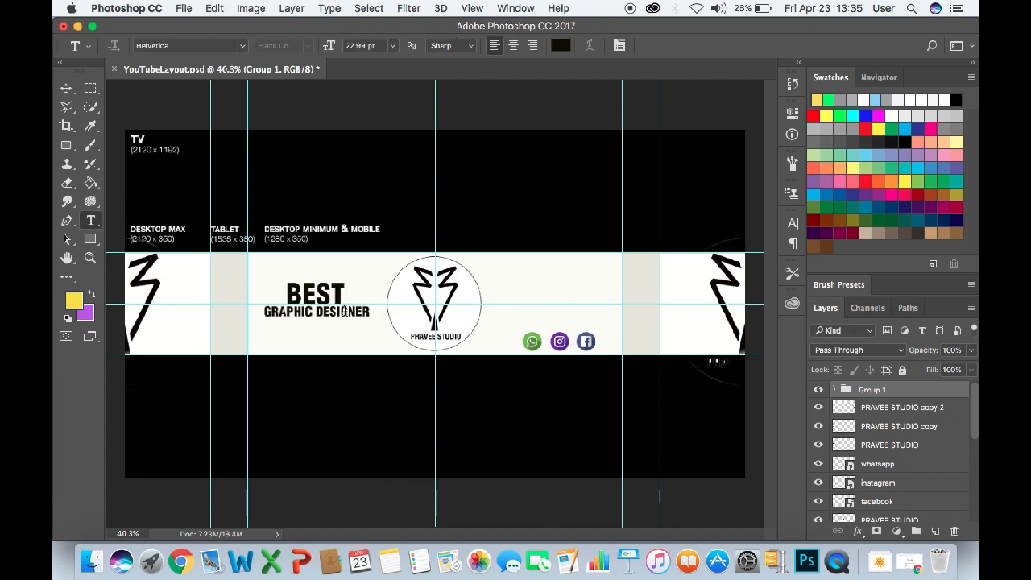
# Step: Expand the tagline text group in the layer list and select the whole group for moving
pyautogui.click(66, 90)
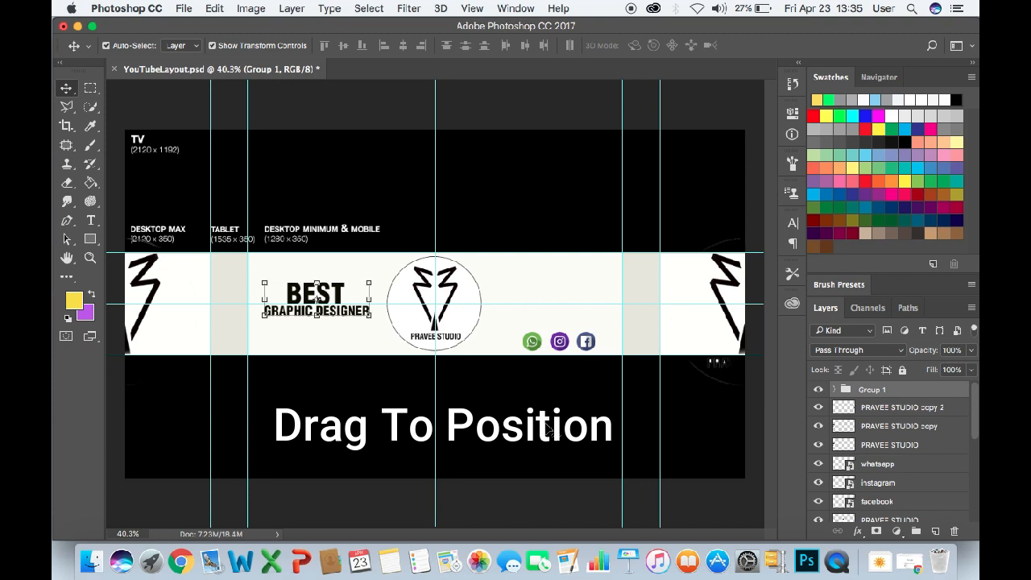
pyautogui.click(548, 431)
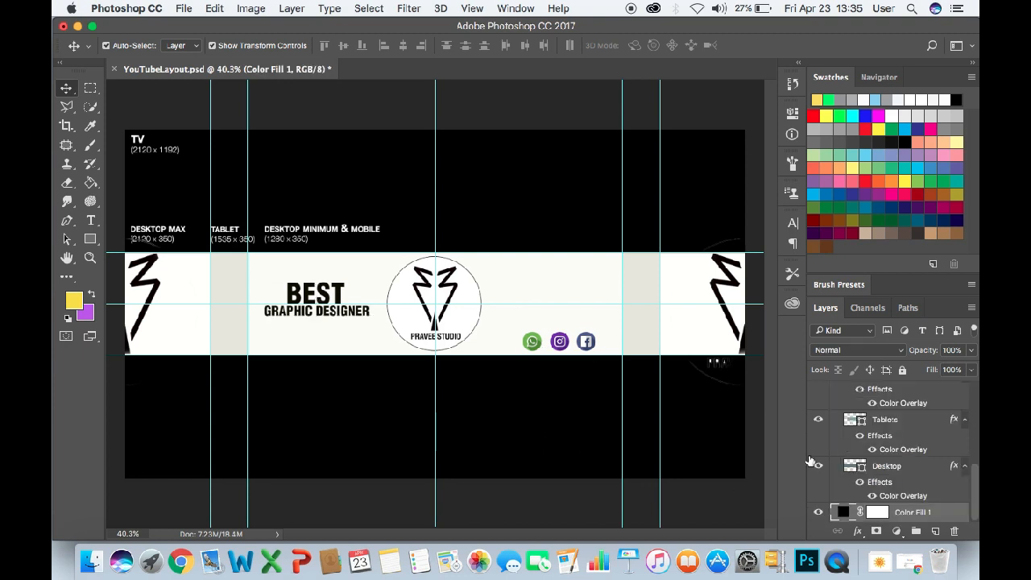
pyautogui.scroll(10, 814, 451)
pyautogui.click(841, 391)
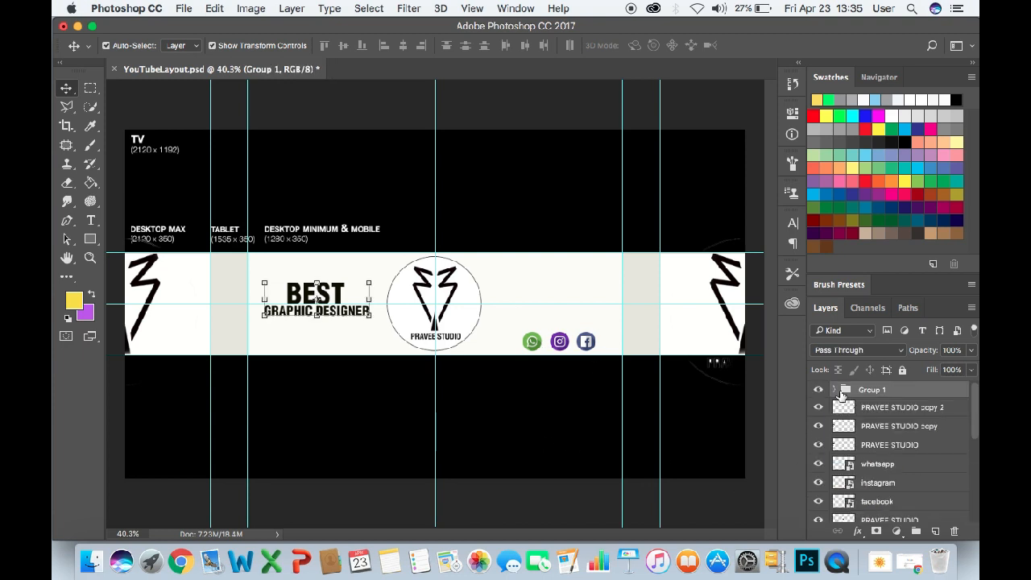
pyautogui.click(835, 389)
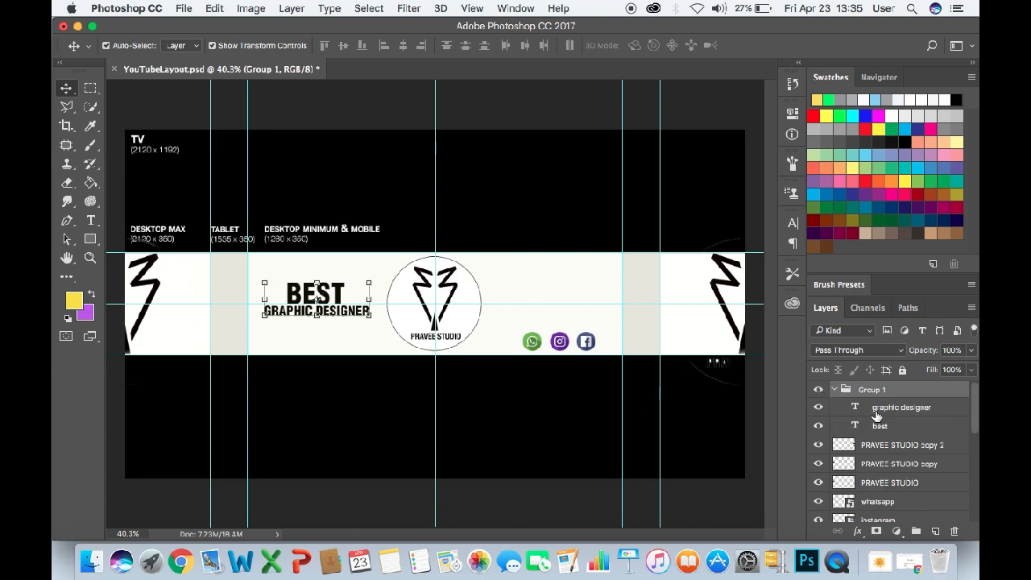
pyautogui.click(882, 409)
pyautogui.click(881, 392)
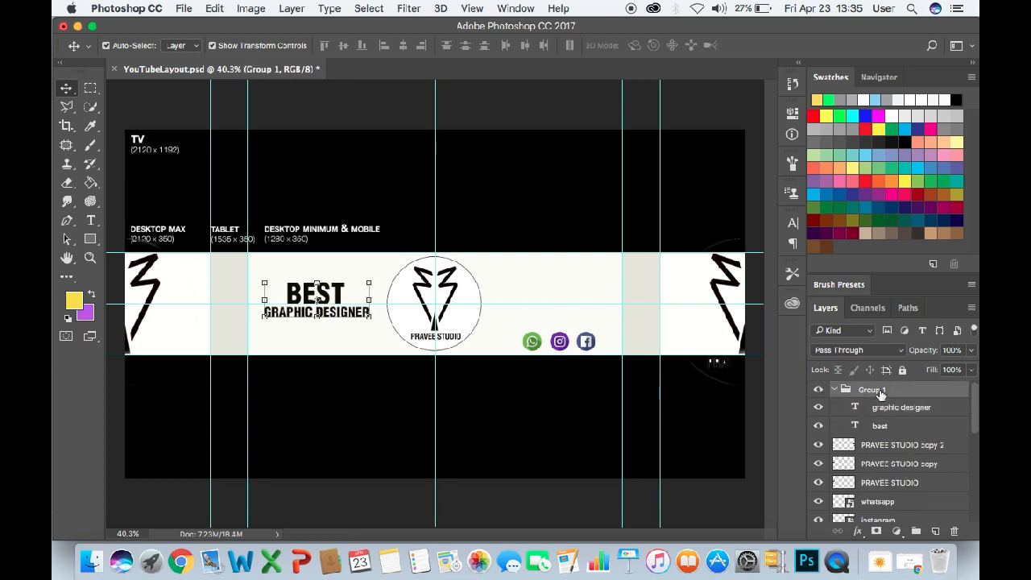
# Step: Duplicate the tagline group and place the copy right of the logo, directly above the social media icons
pyautogui.press('super+j')
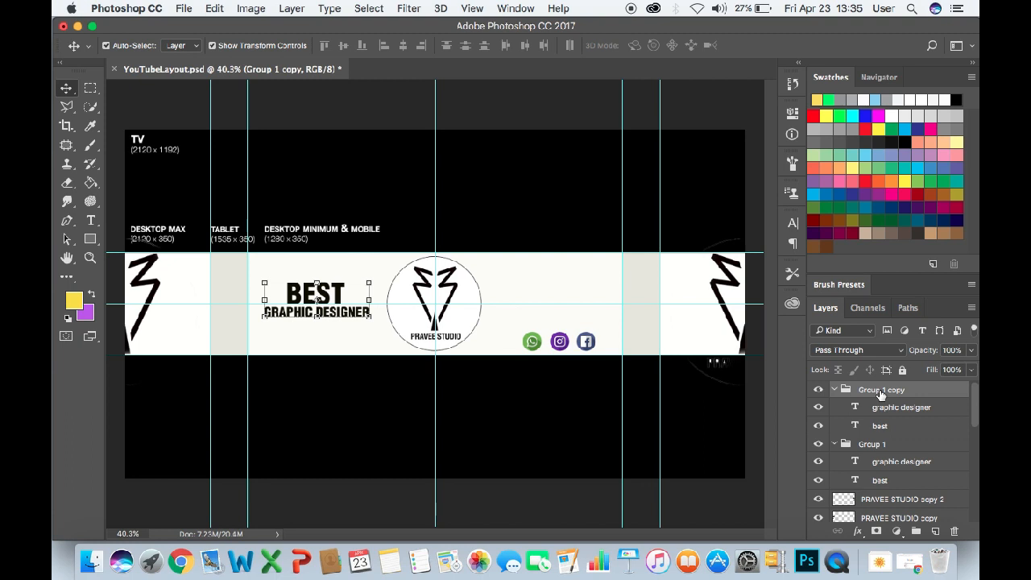
pyautogui.press('super+t')
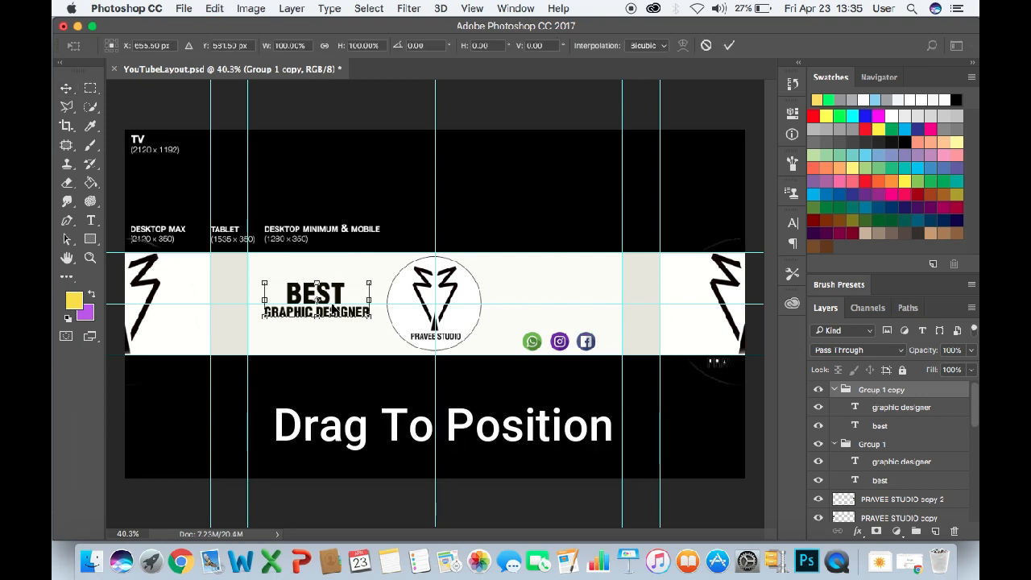
pyautogui.moveTo(332, 307); pyautogui.dragTo(587, 295)
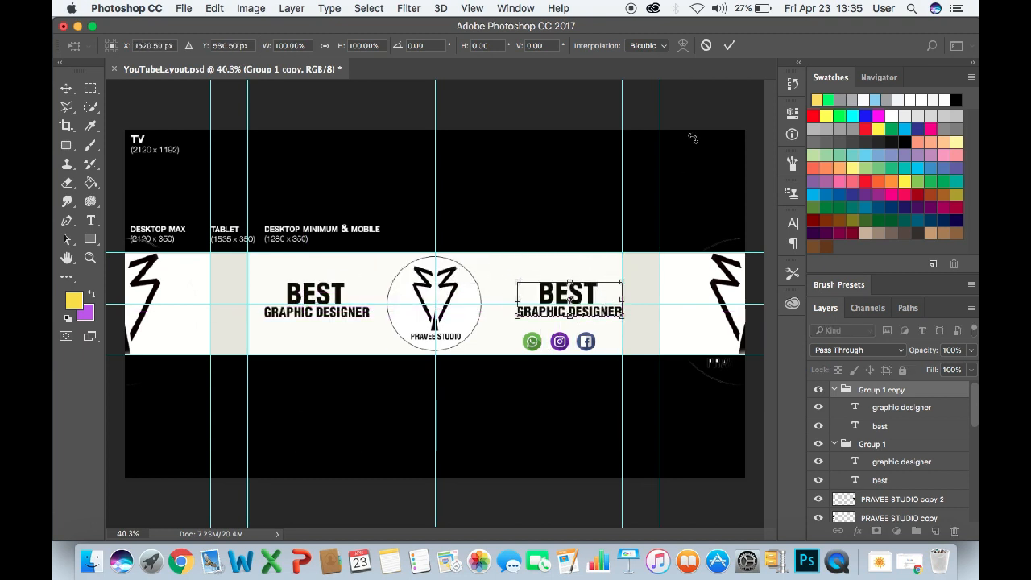
pyautogui.click(729, 45)
pyautogui.hotkey('shift', 'Up')
pyautogui.hotkey('shift', 'Left')
pyautogui.hotkey('shift', 'Left')
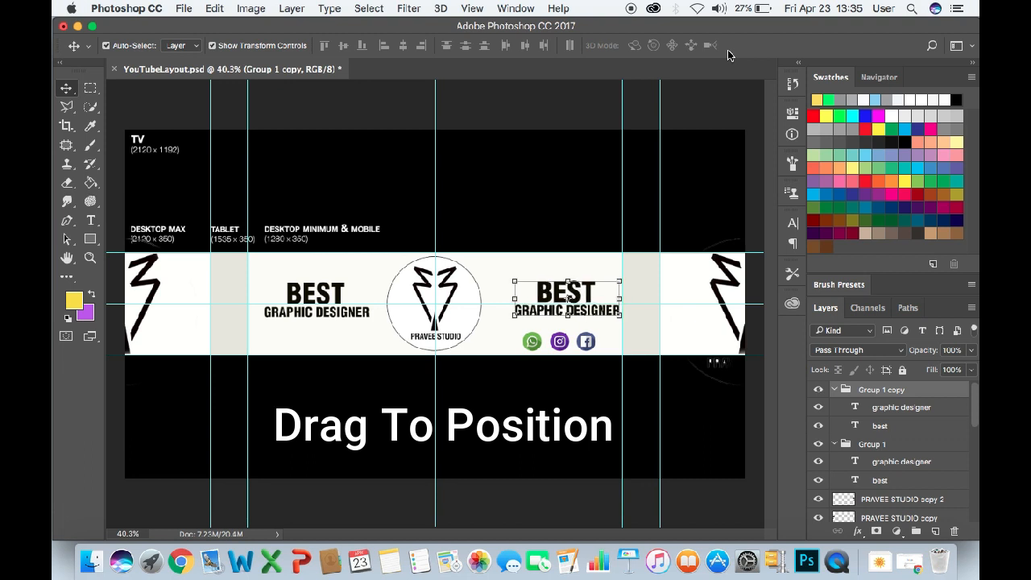
# Step: Replace the GRAPHIC DESIGNER text in the duplicated tagline with WAY and commit the edit
pyautogui.press('t')
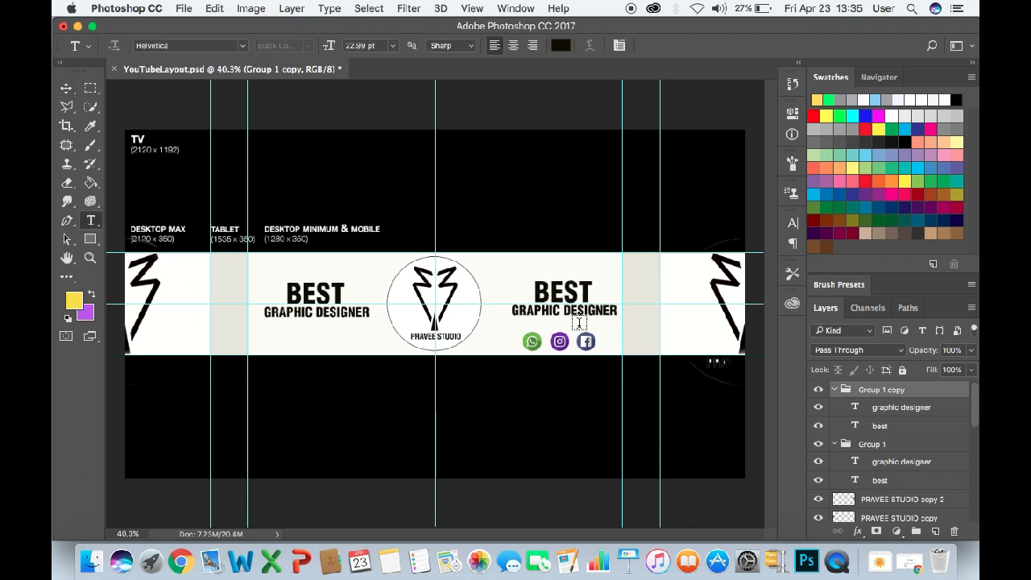
pyautogui.tripleClick(586, 305)
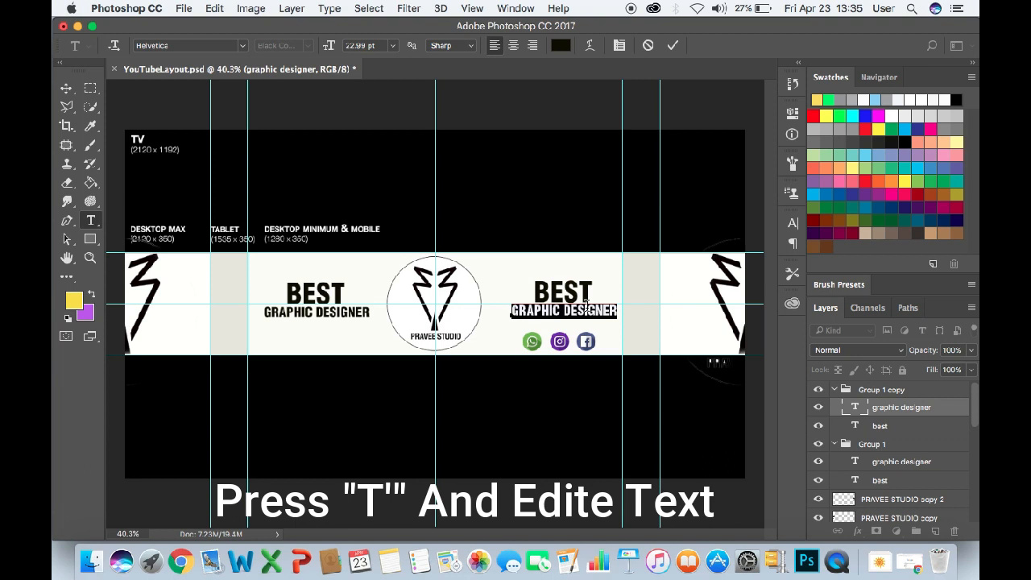
pyautogui.write('w')
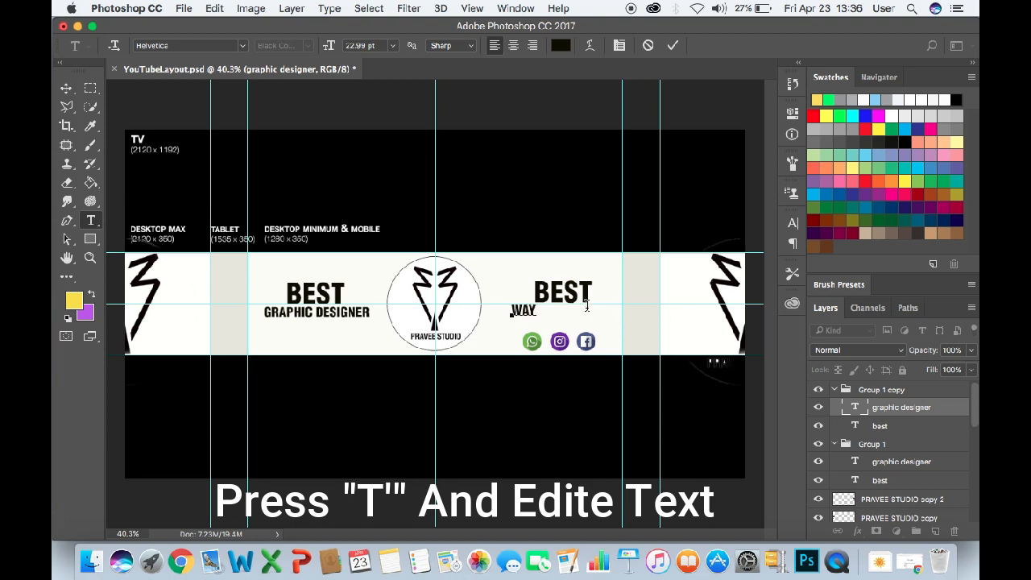
pyautogui.click(673, 46)
# Step: Nudge the WAY text right until it sits centred beneath the right-hand BEST
pyautogui.click(67, 87)
pyautogui.hotkey('shift', 'Right')
pyautogui.hotkey('shift', 'Right')
pyautogui.hotkey('shift', 'Right')
pyautogui.hotkey('shift', 'Right')
pyautogui.hotkey('shift', 'Right')
pyautogui.hotkey('shift', 'Right')
pyautogui.hotkey('shift', 'Right')
pyautogui.hotkey('shift', 'Right')
pyautogui.hotkey('shift', 'Right')
pyautogui.hotkey('shift', 'Right')
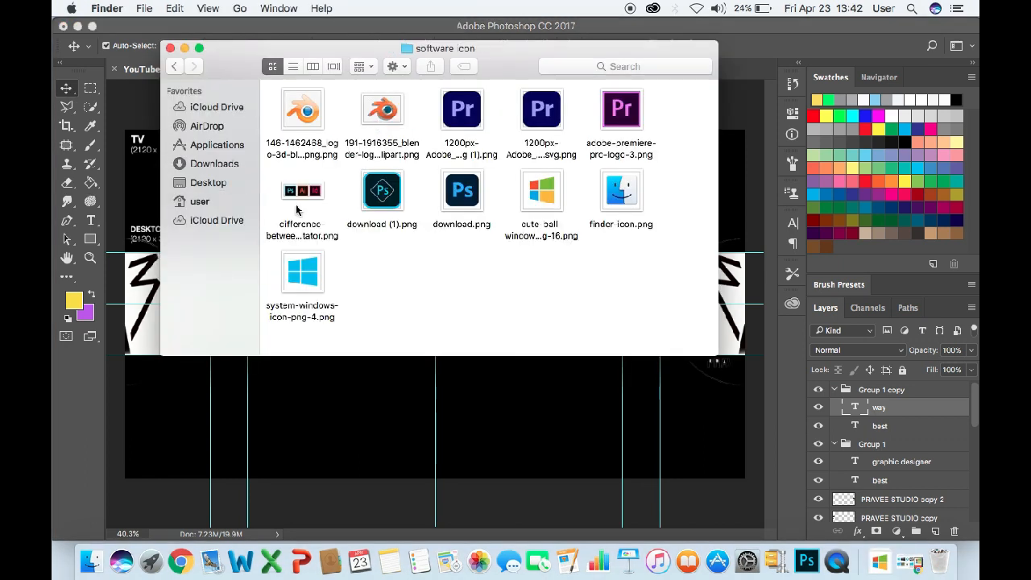
# Step: Place the Ps/Ai/Id image, finder-icon.png, the cute-ball Windows icon and an Adobe Premiere Pro icon from the software icon folder into the banner
pyautogui.click(294, 195)
pyautogui.keyDown('shift'); pyautogui.click(618, 193); pyautogui.keyUp('shift')
pyautogui.click(462, 109)
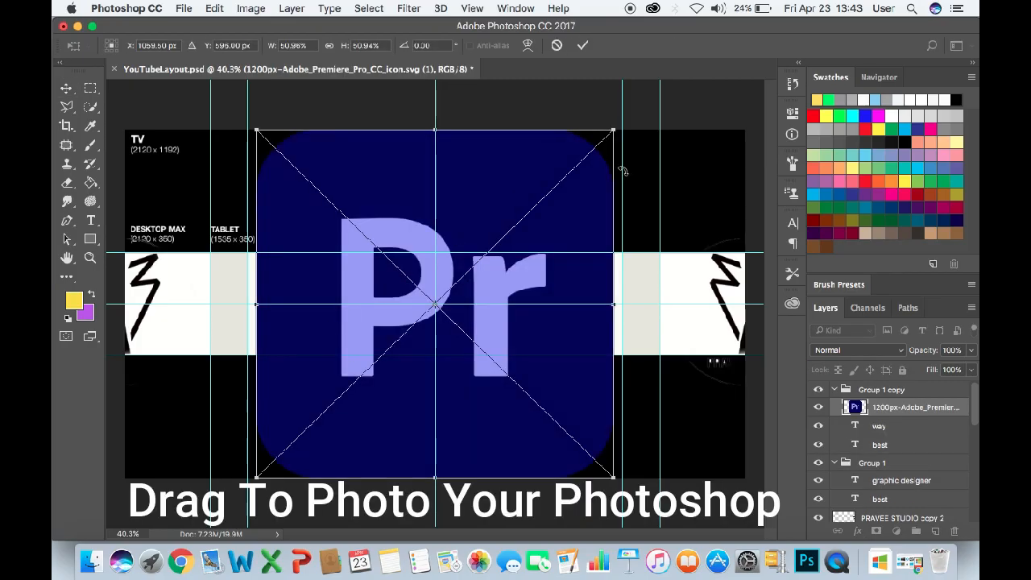
pyautogui.press('Return')
pyautogui.press('Return')
pyautogui.press('Return')
pyautogui.press('Return')
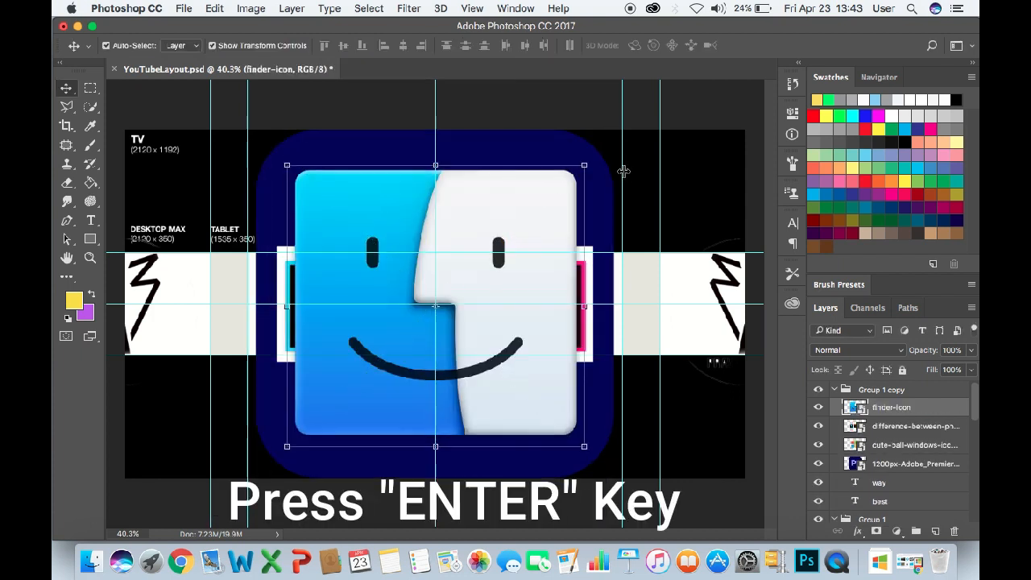
# Step: Hide the Finder, Premiere and Windows icon layers, keeping only the placed Ps/Ai/Id image showing
pyautogui.click(818, 408)
pyautogui.click(819, 465)
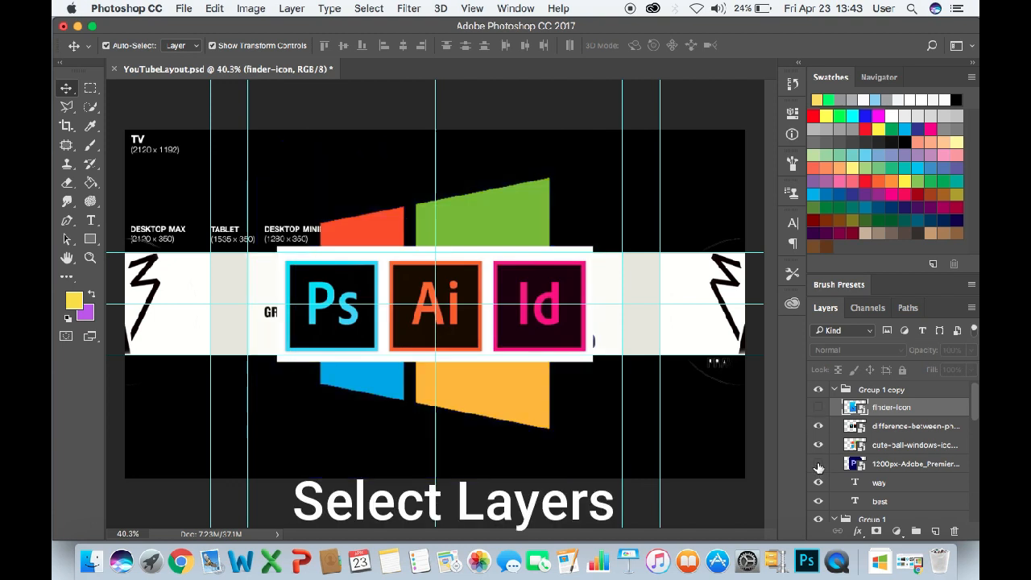
pyautogui.click(816, 432)
pyautogui.click(816, 431)
pyautogui.click(819, 427)
pyautogui.click(818, 427)
pyautogui.click(818, 447)
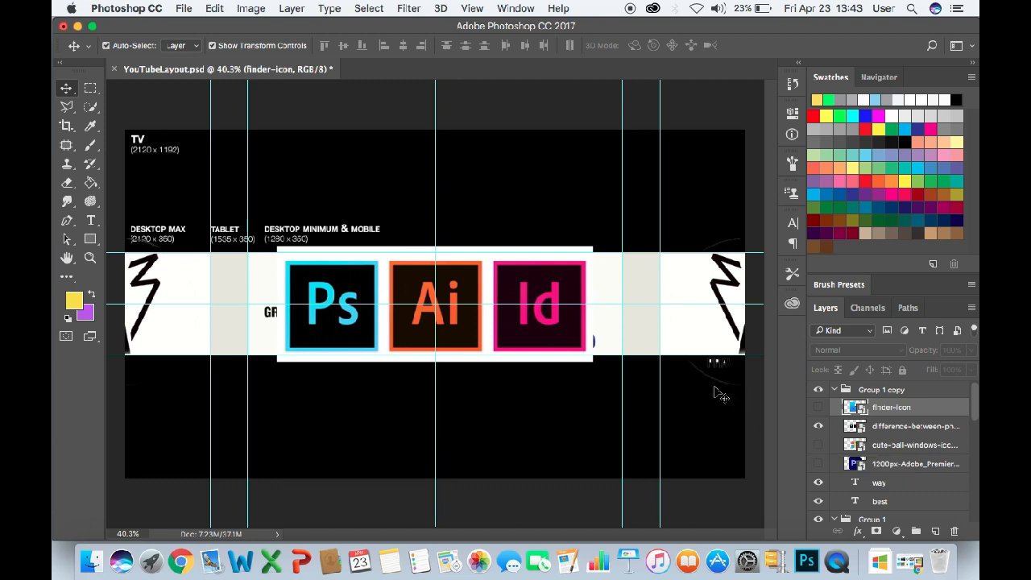
# Step: Scale the Ps/Ai/Id image to about 22.5% and place it directly beneath the GRAPHIC DESIGNER text
pyautogui.click(857, 426)
pyautogui.hotkey('ctrl', 't')
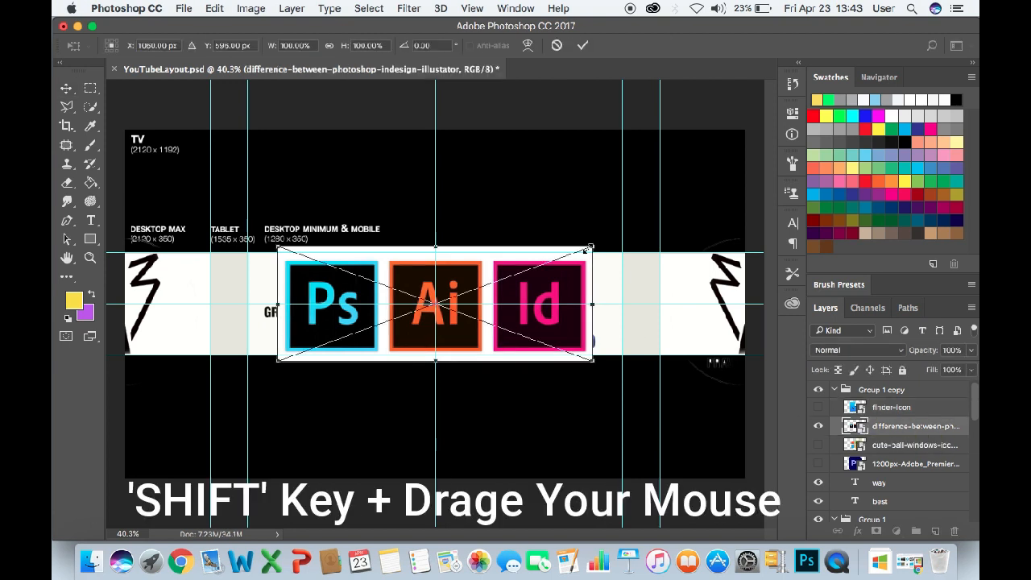
pyautogui.moveTo(591, 245); pyautogui.dragTo(342, 323)
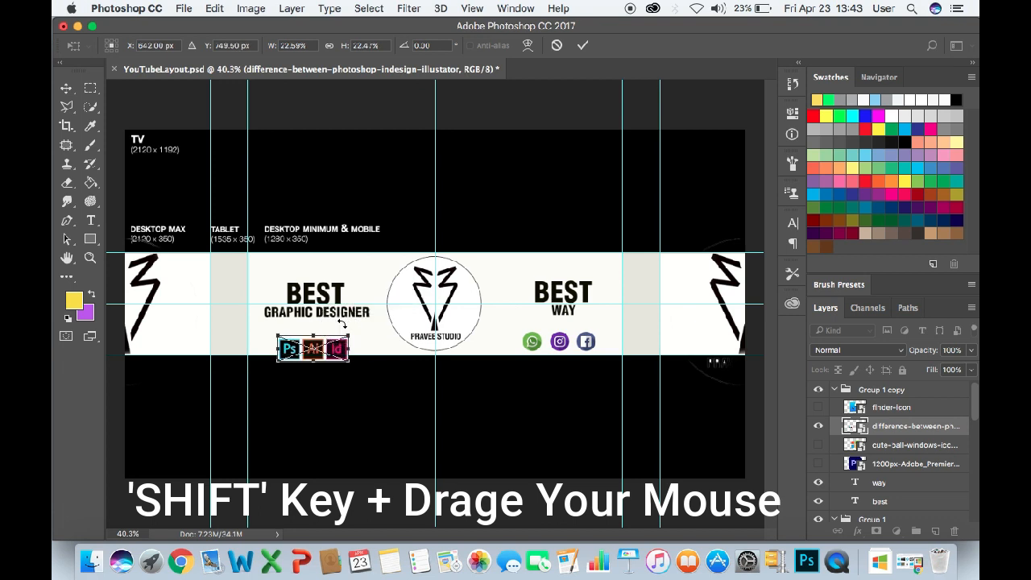
pyautogui.moveTo(311, 349); pyautogui.dragTo(295, 327)
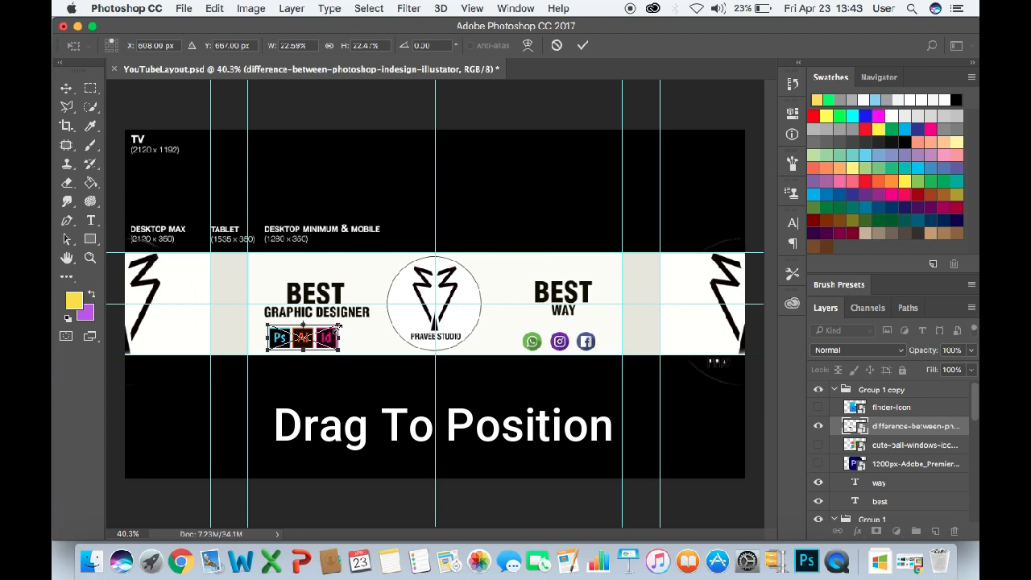
pyautogui.moveTo(302, 338); pyautogui.dragTo(332, 327)
pyautogui.press('Return')
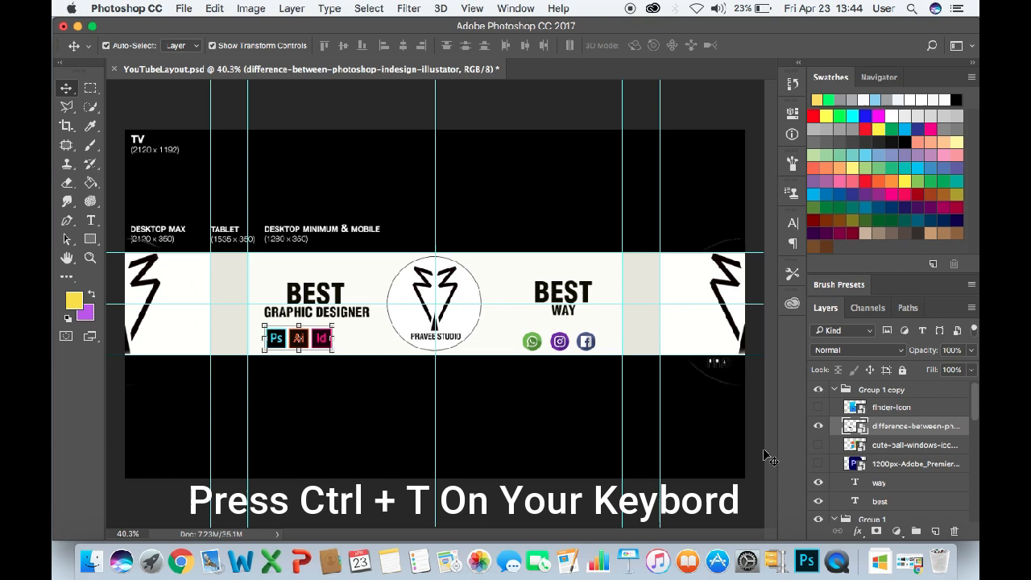
# Step: Show the Premiere icon layer, shrink it to the size of the Id icon and align it beside that icon
pyautogui.click(819, 464)
pyautogui.click(530, 253)
pyautogui.hotkey('ctrl', 't')
pyautogui.moveTo(614, 129); pyautogui.dragTo(240, 407)
pyautogui.moveTo(273, 464); pyautogui.dragTo(330, 364)
pyautogui.moveTo(277, 459); pyautogui.dragTo(359, 330)
pyautogui.press('Return')
pyautogui.press('Return')
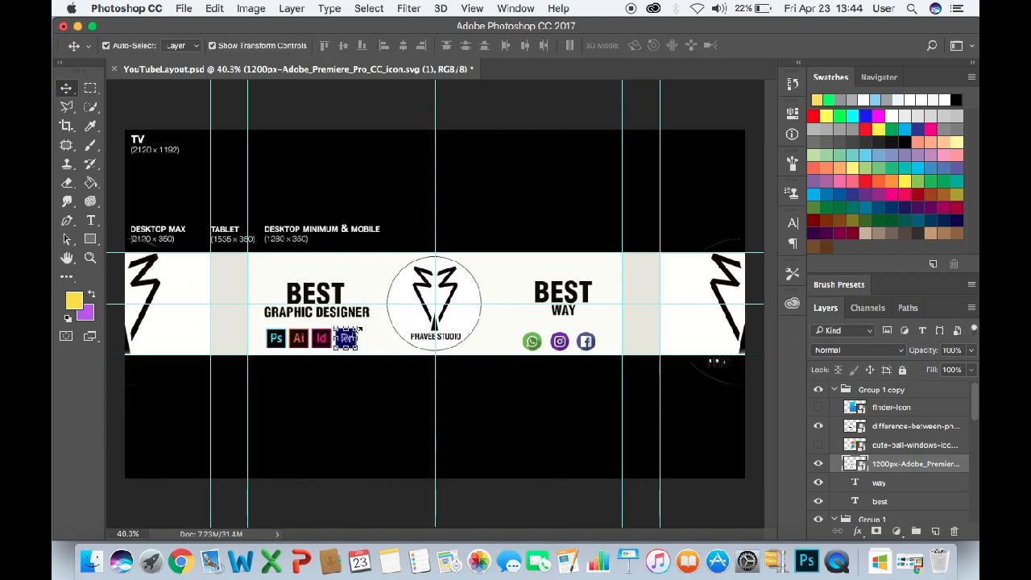
# Step: Place finder-icon.png from the software icon folder, scaled down to sit between the Premiere icon and the centre logo
pyautogui.click(91, 562)
pyautogui.click(618, 183)
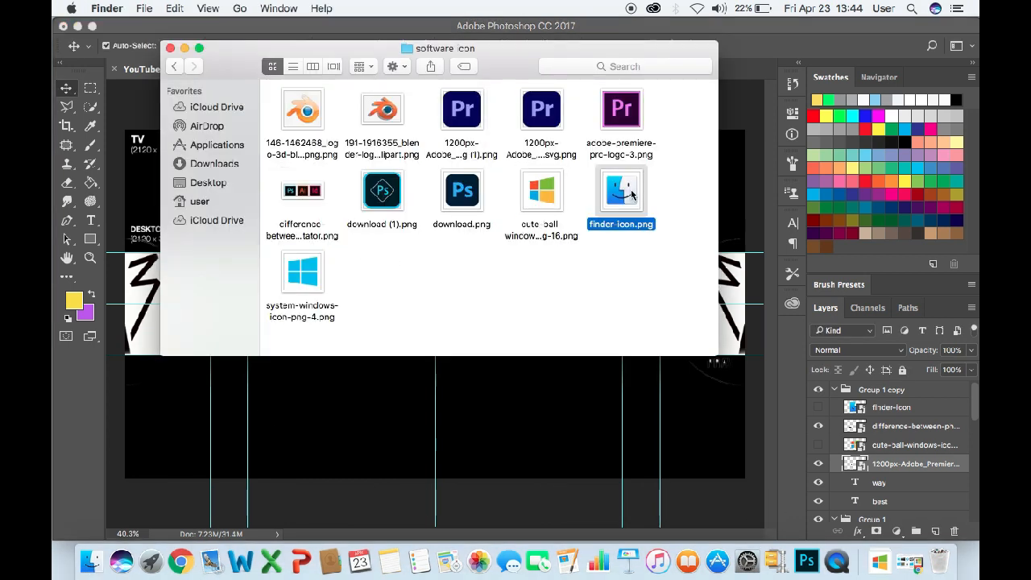
pyautogui.moveTo(617, 184); pyautogui.dragTo(433, 347)
pyautogui.moveTo(592, 142); pyautogui.dragTo(382, 325)
pyautogui.press('Return')
# Step: Place the cute-ball Windows icon from the software icon folder, scaled down to sit between the centre logo and the WhatsApp icon
pyautogui.click(101, 570)
pyautogui.moveTo(543, 188); pyautogui.dragTo(580, 234)
pyautogui.moveTo(610, 130); pyautogui.dragTo(496, 321)
pyautogui.moveTo(509, 316); pyautogui.dragTo(494, 335)
pyautogui.press('Return')
pyautogui.click(66, 201)
pyautogui.click(420, 453)
pyautogui.press('Escape')
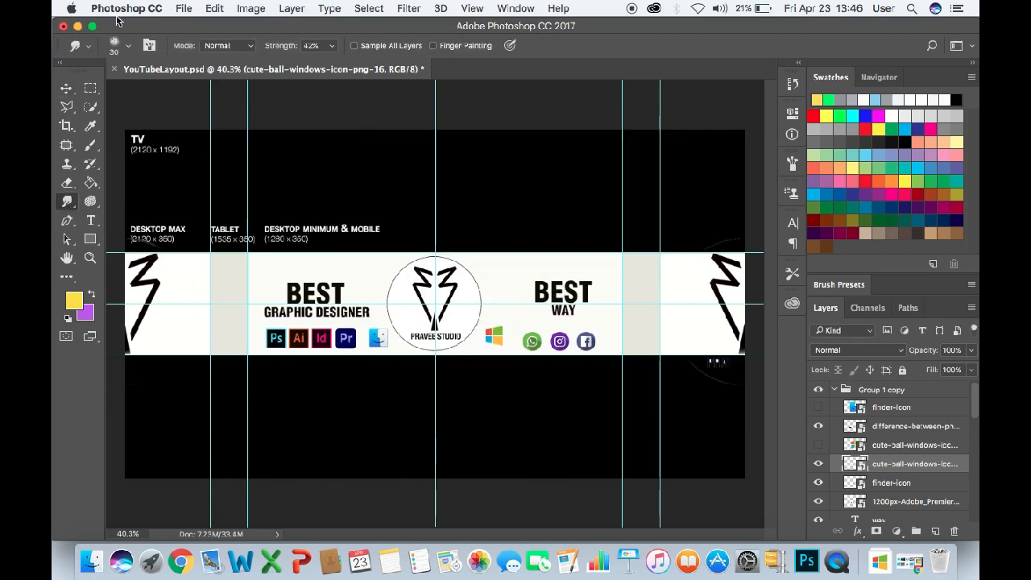
# Step: Save the banner to the Desktop as my channel art.psd in Photoshop format
pyautogui.click(180, 8)
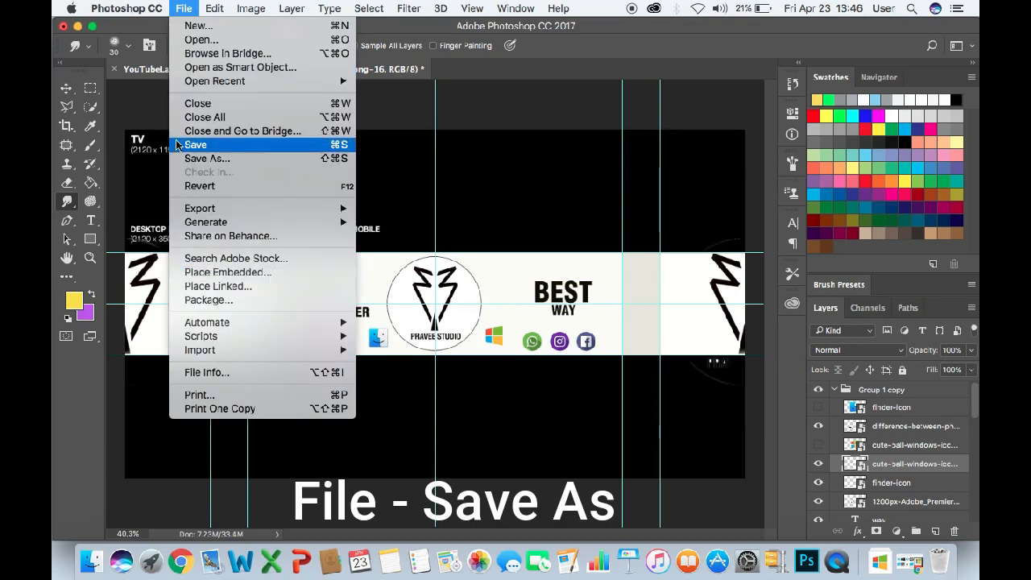
pyautogui.click(198, 160)
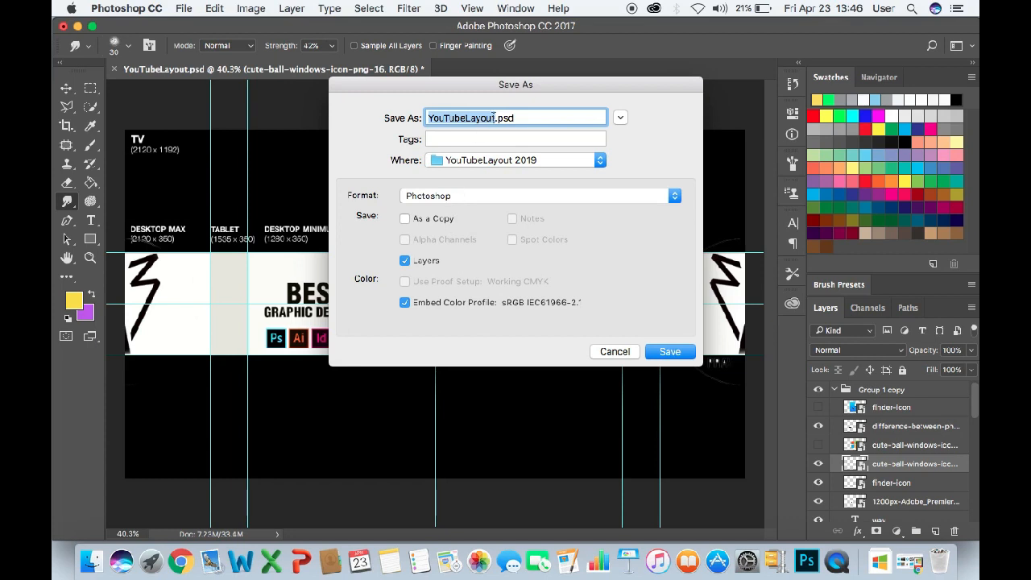
pyautogui.write('my channel art')
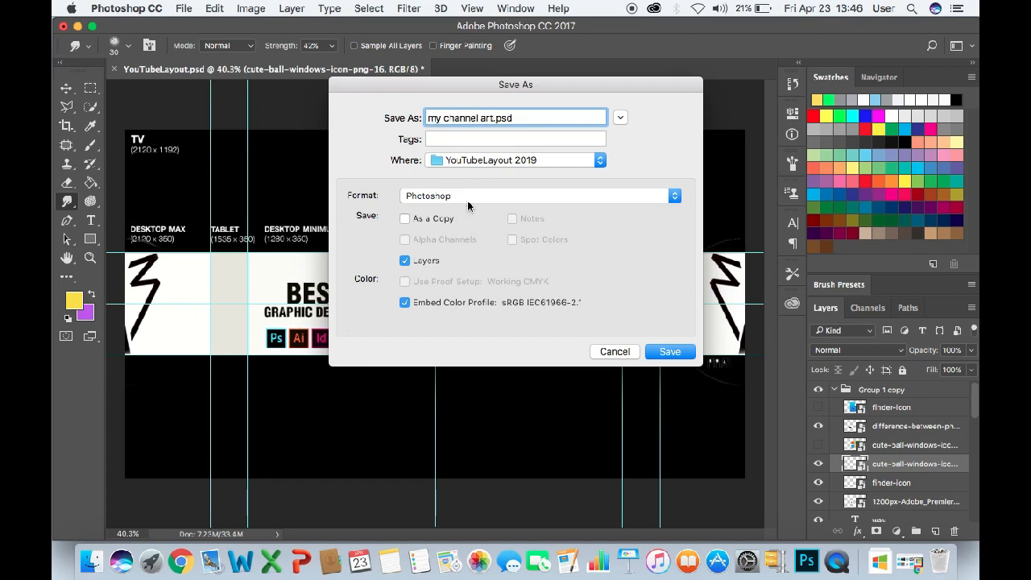
pyautogui.click(516, 159)
pyautogui.click(460, 225)
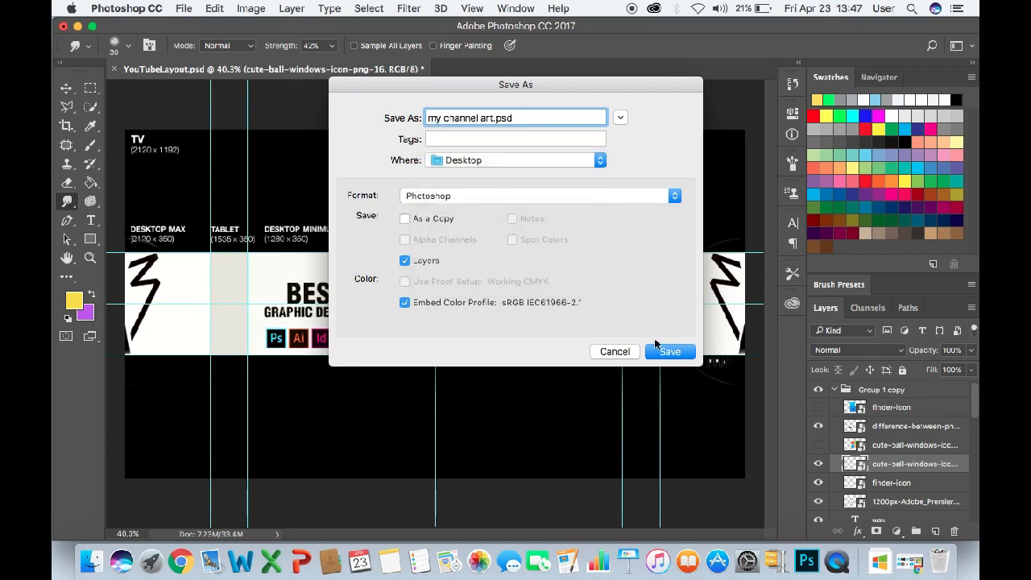
pyautogui.click(661, 350)
pyautogui.click(692, 214)
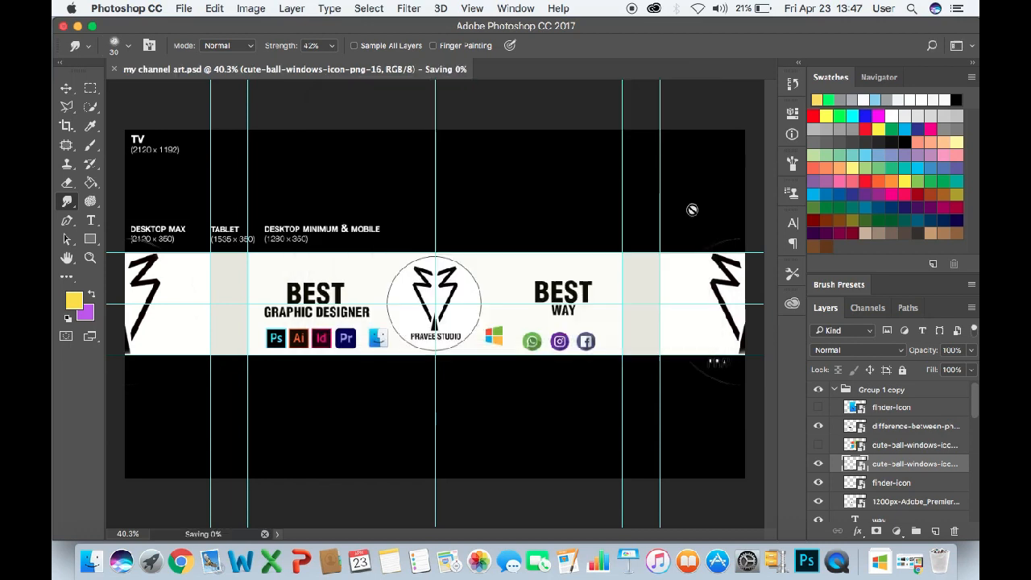
# Step: Save a JPEG copy of the banner to the Desktop as my channel art.jpg at Maximum quality 12
pyautogui.click(184, 8)
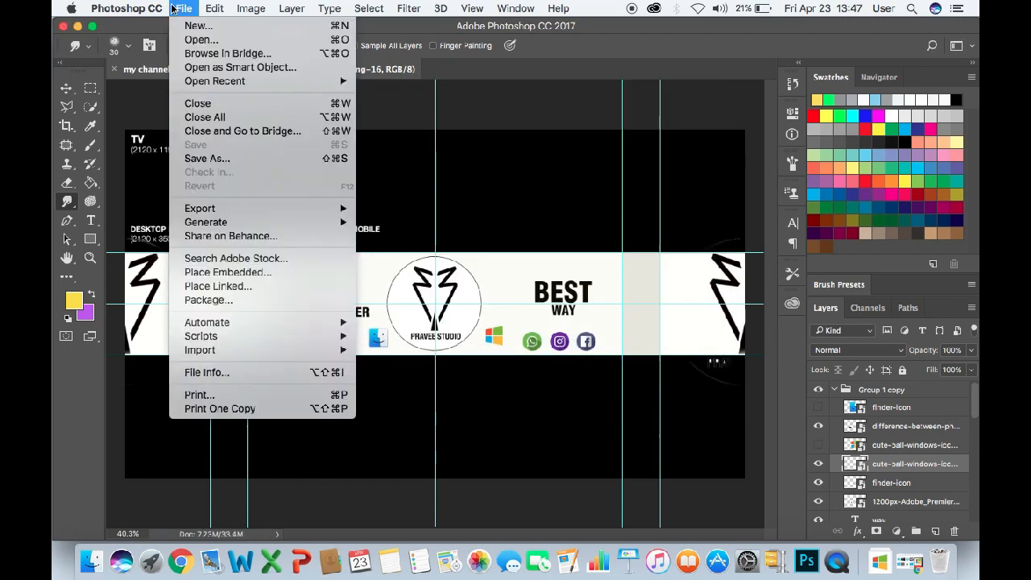
pyautogui.click(207, 158)
pyautogui.click(416, 195)
pyautogui.click(556, 278)
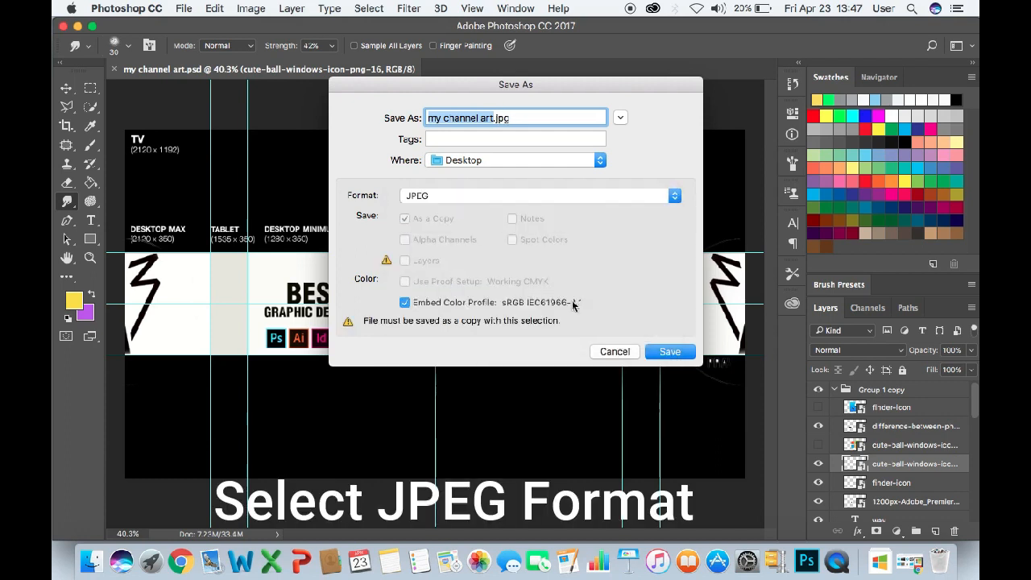
pyautogui.click(675, 352)
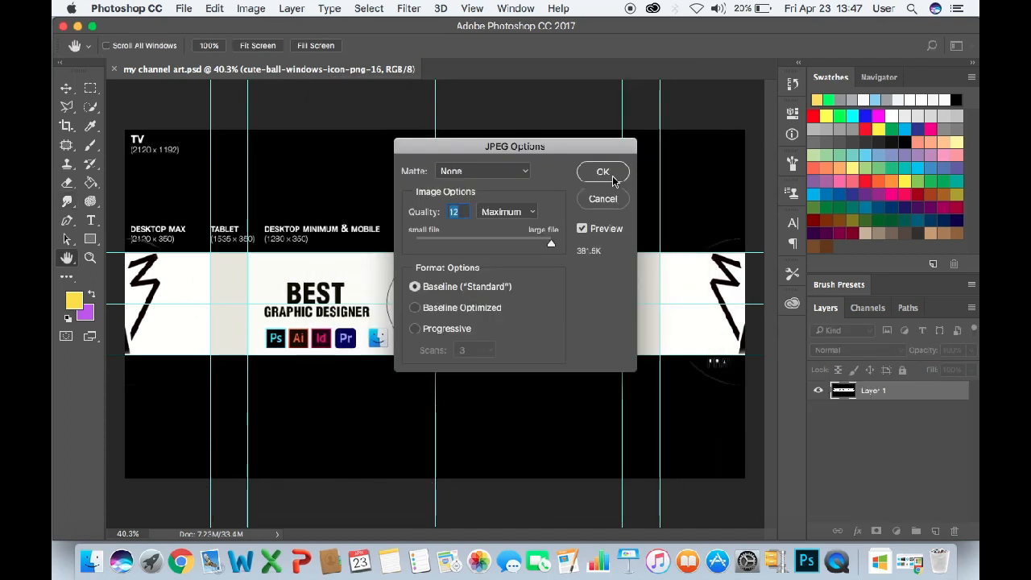
pyautogui.click(604, 171)
# Step: Clear the open windows away and open my channel art.jpg from the desktop to view the exported banner
pyautogui.click(78, 27)
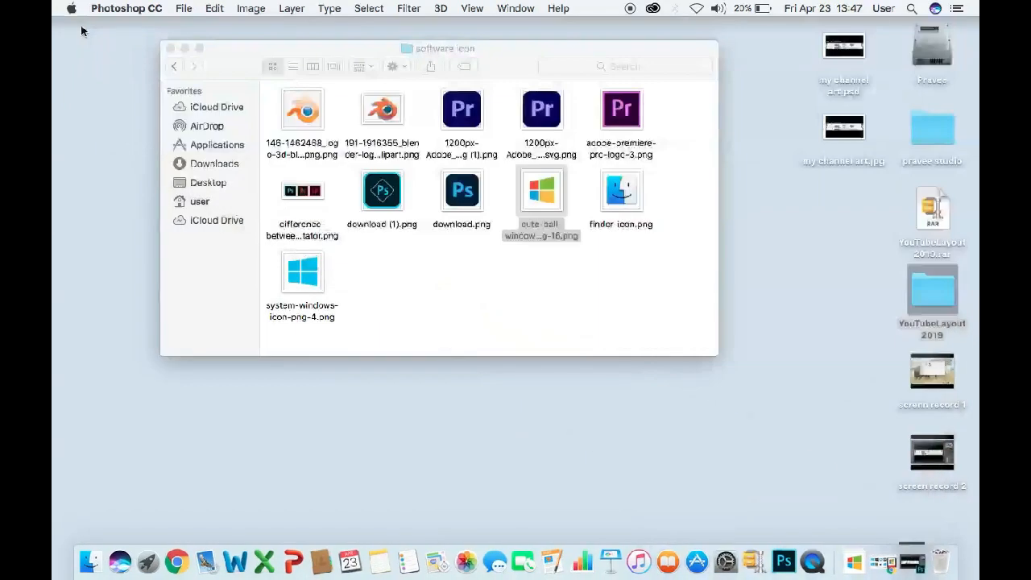
pyautogui.click(169, 49)
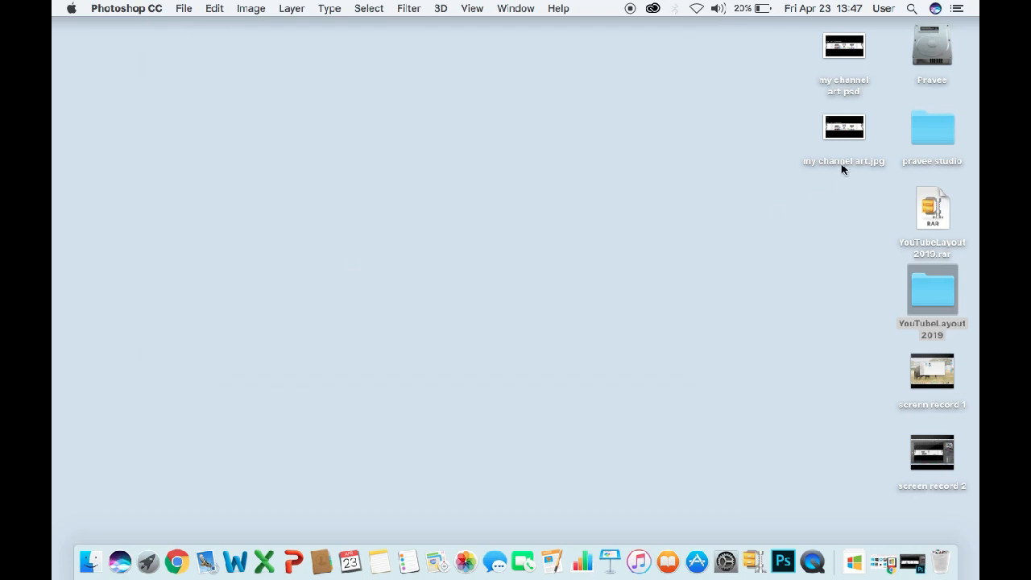
pyautogui.doubleClick(846, 133)
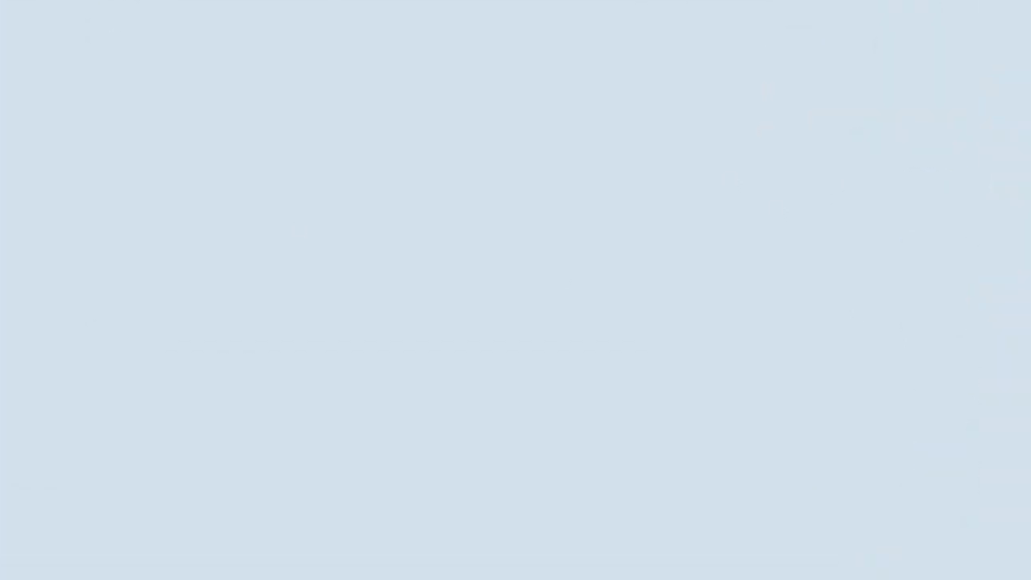